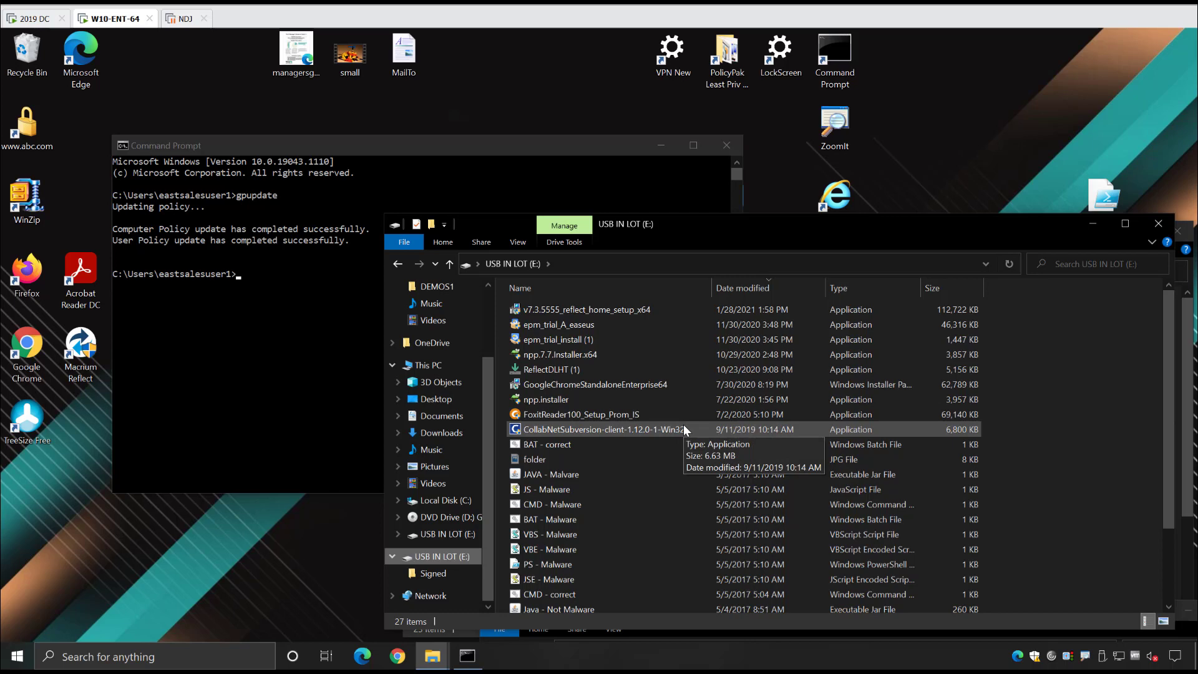
Close the USB IN LOT drive window, dismiss the device block message and open the IT ENCR USB (E:) drive
key("alt+F4")
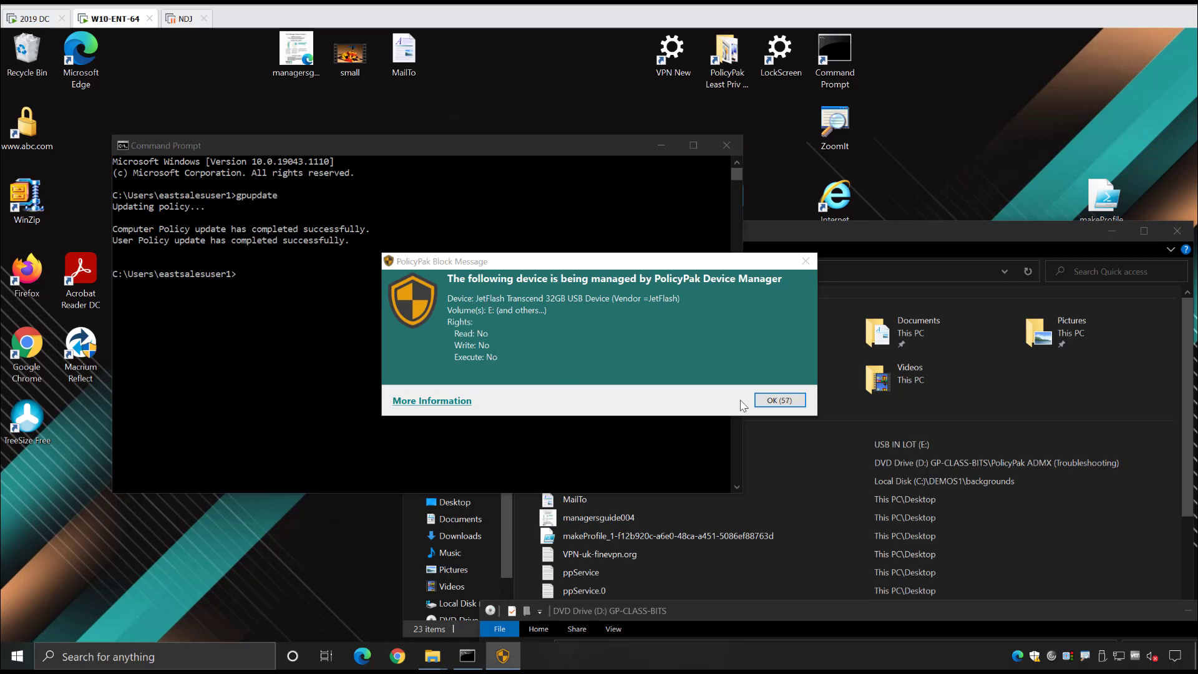
left_click(779, 400)
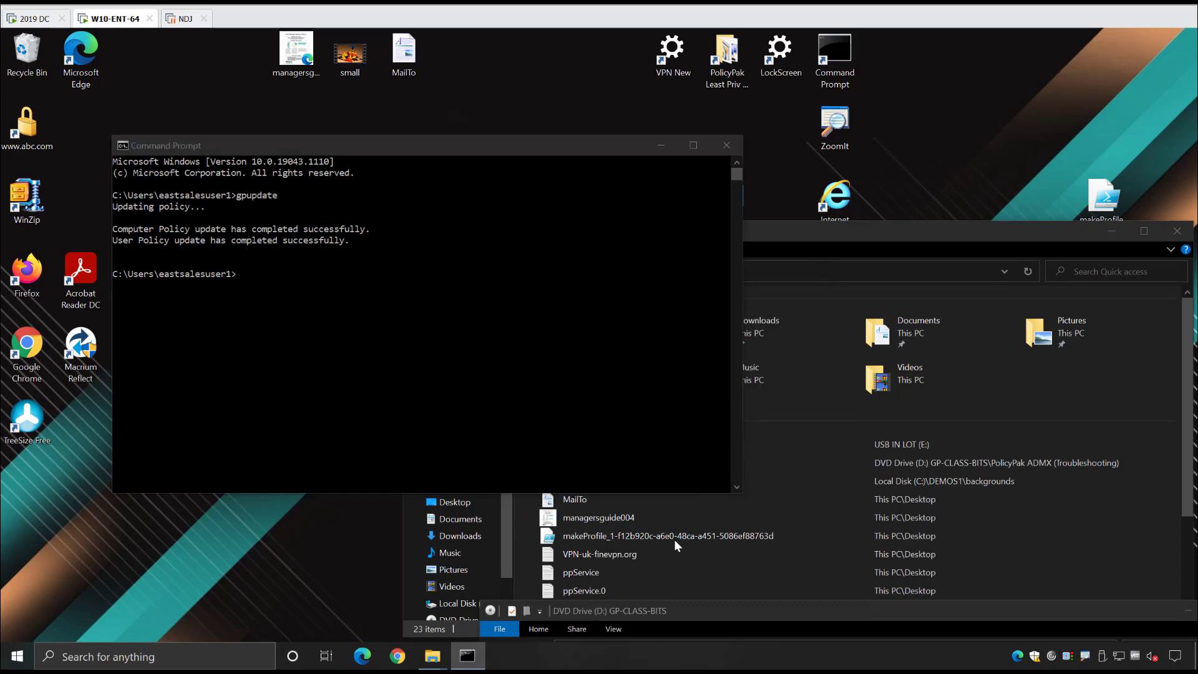
scroll(467, 557, "down", 2)
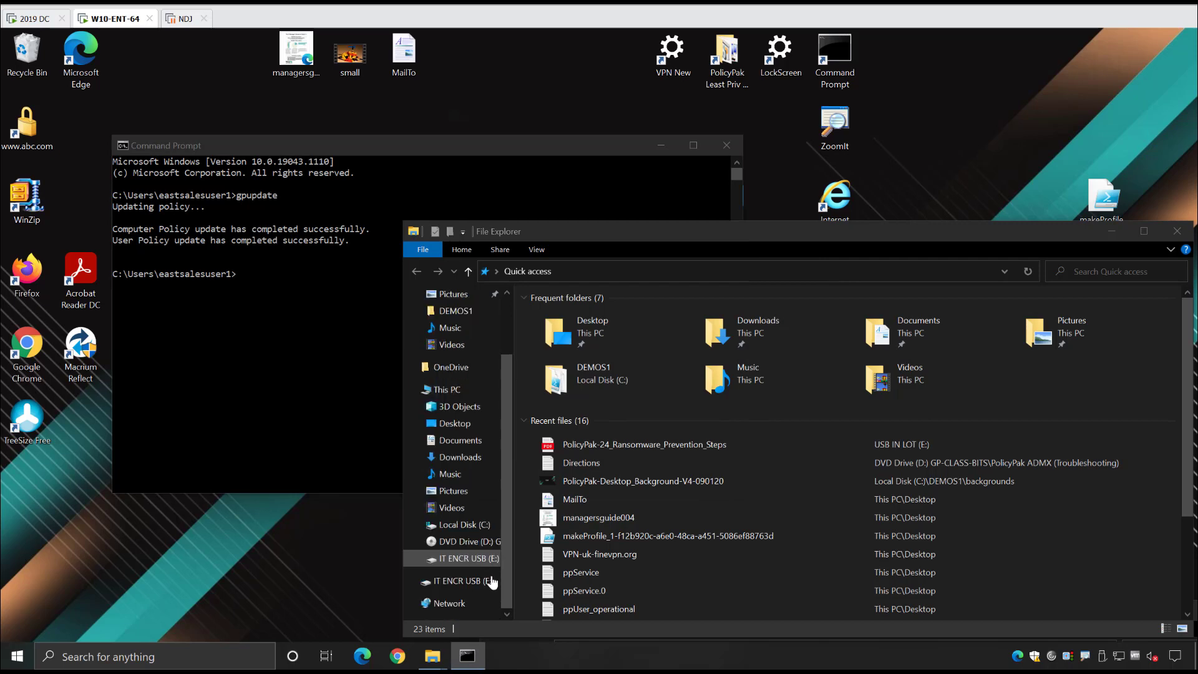
left_click(480, 559)
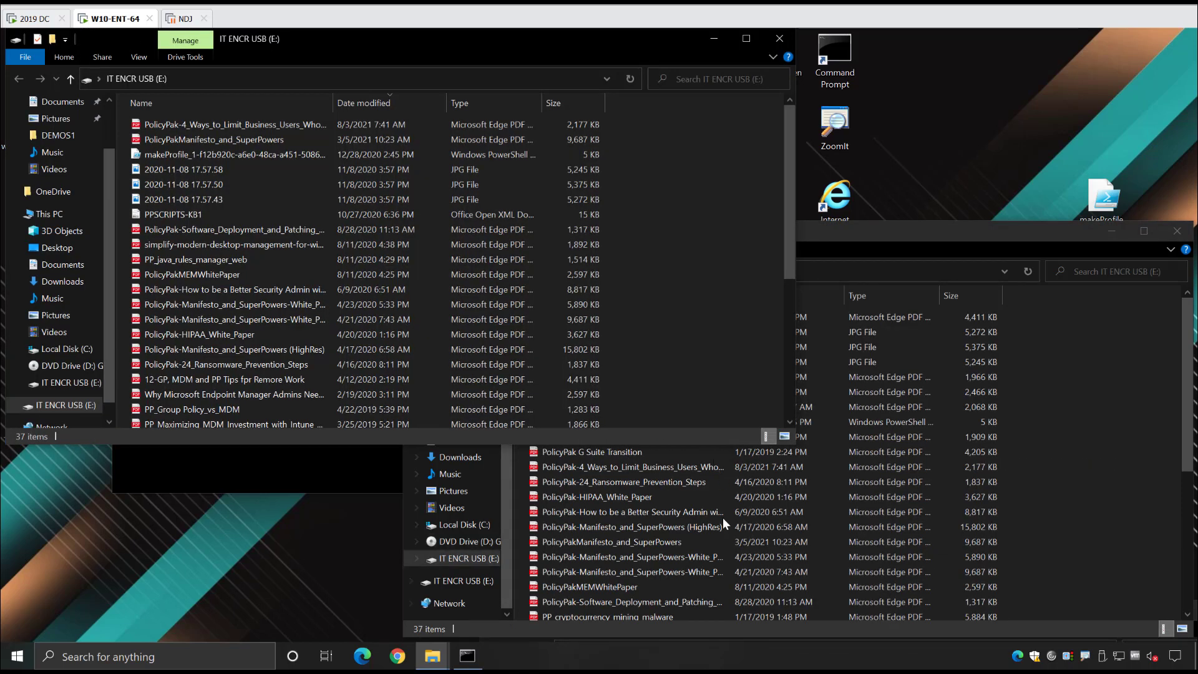
left_click(723, 515)
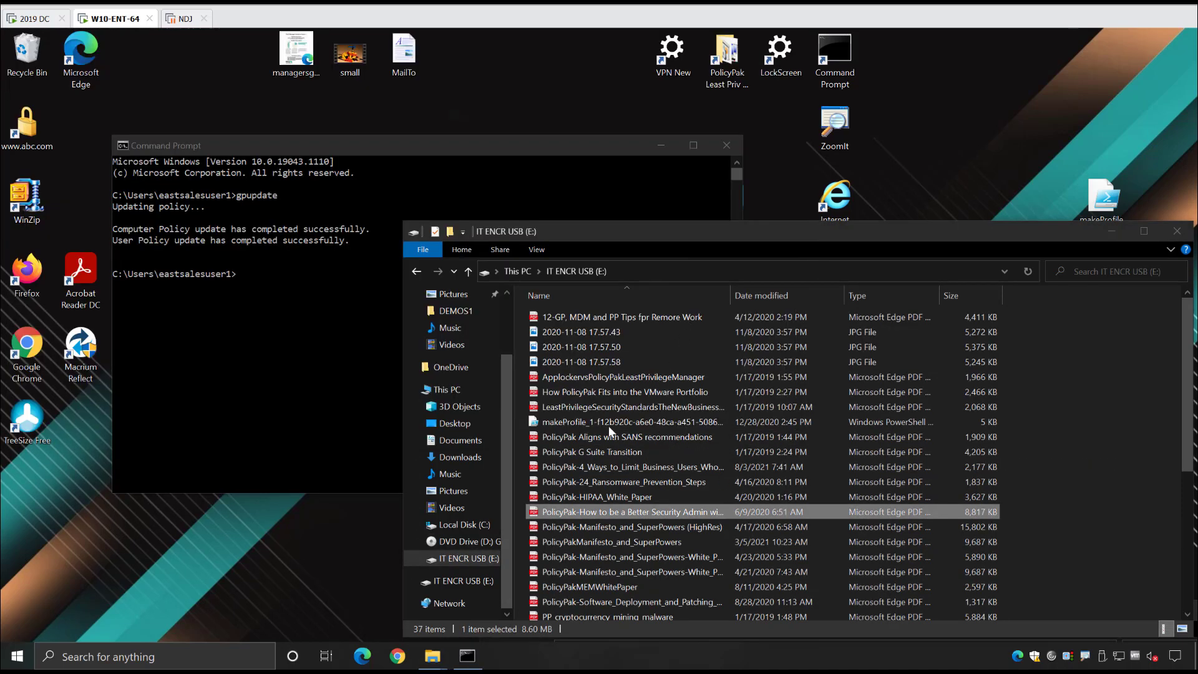
Try to open the PolicyPak Software Deployment and Patching Methods white paper from the USB drive and to copy it to the desktop
scroll(601, 437, "down", 3)
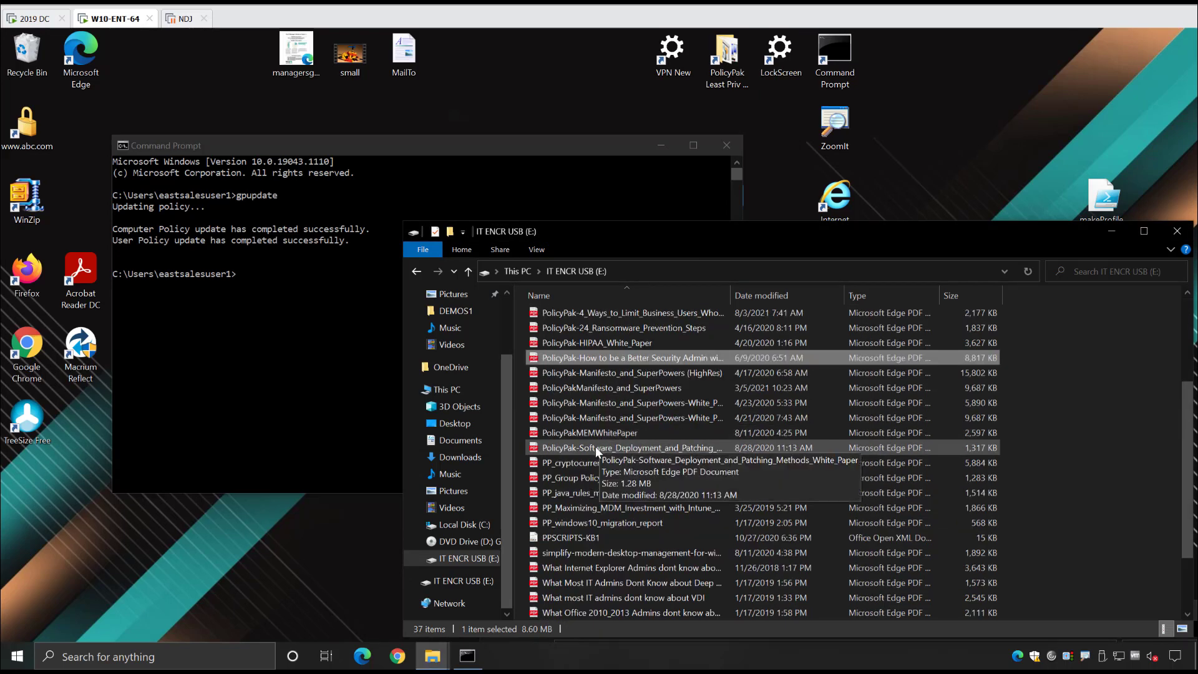
double_click(595, 448)
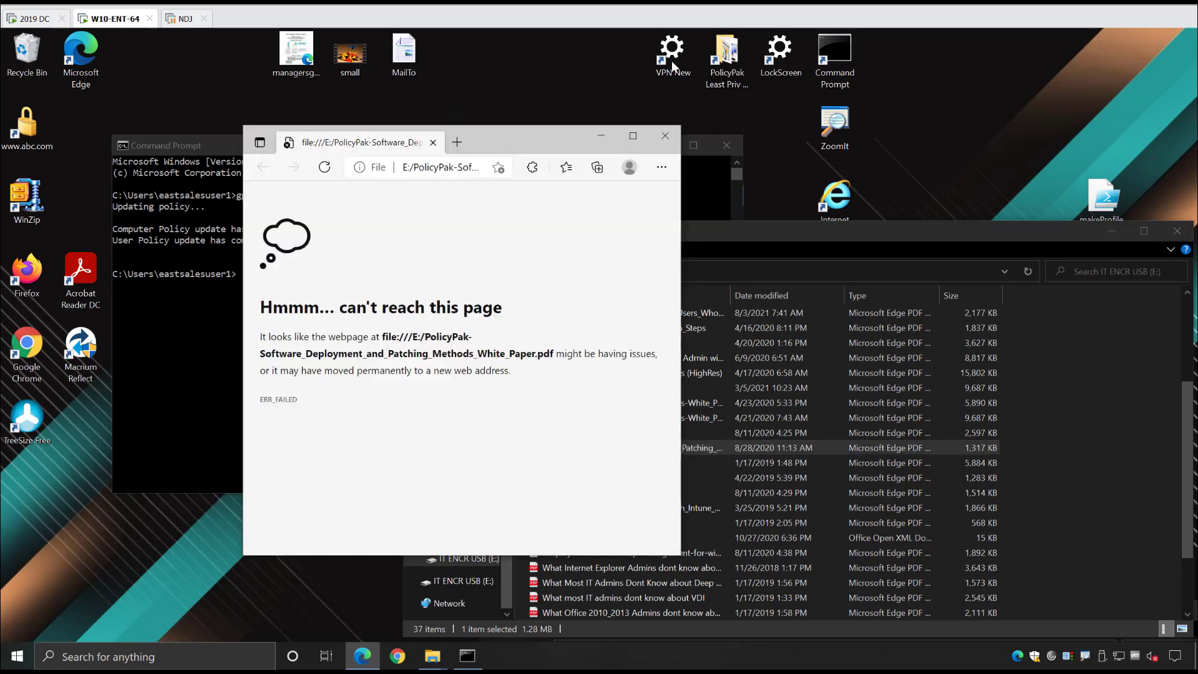
left_click(665, 136)
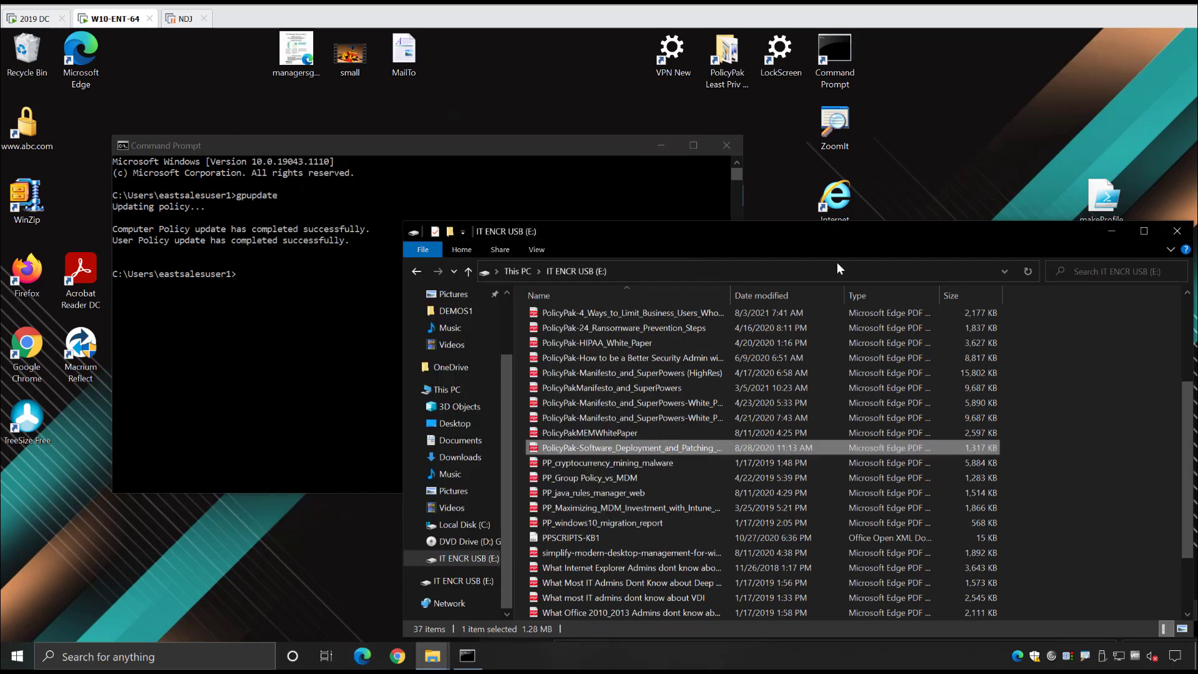
left_click_drag(837, 263, 962, 150)
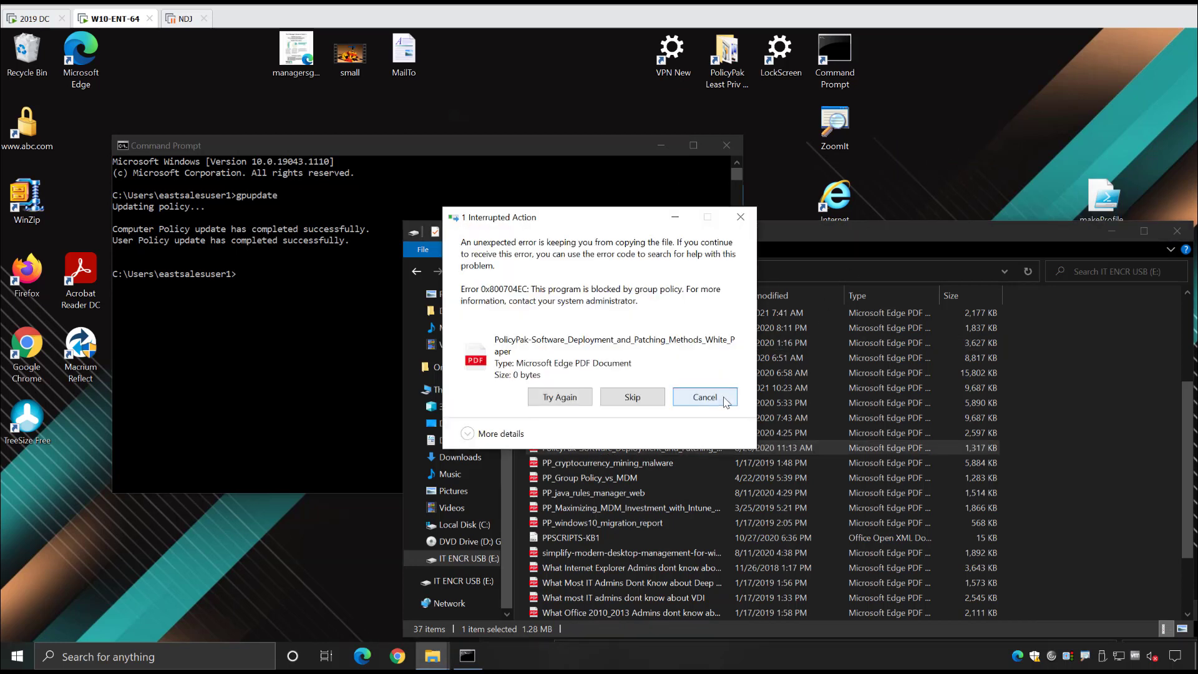
left_click(705, 398)
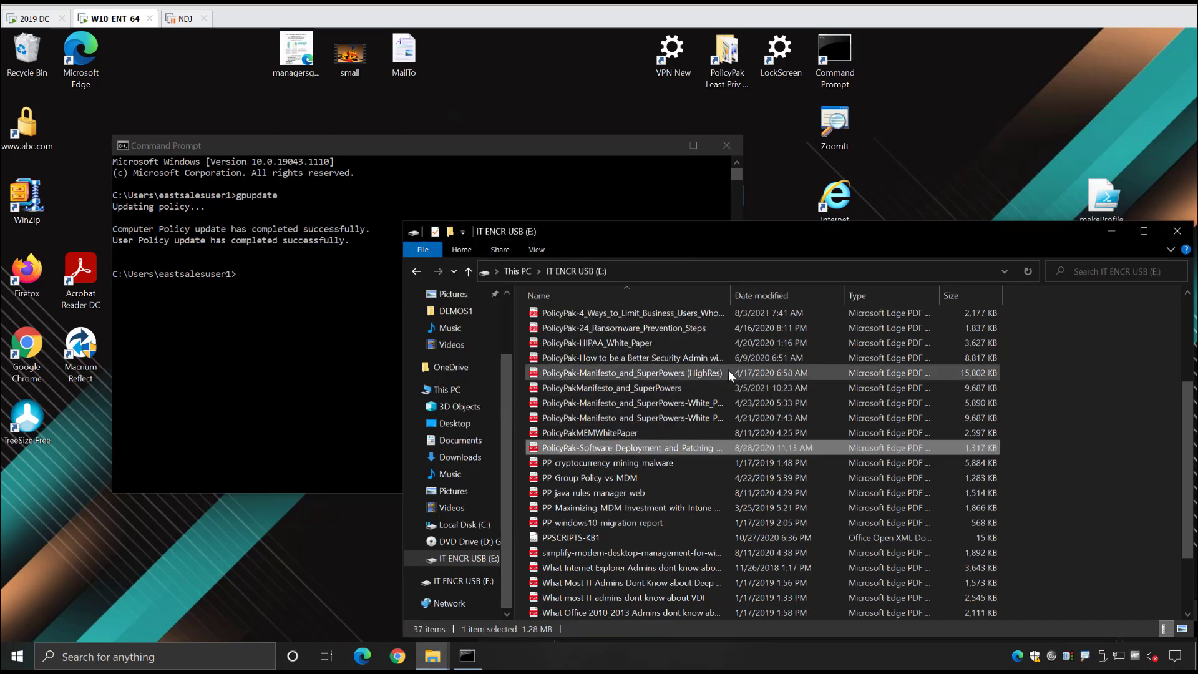
Switch to the 2019 DC machine and start a new Device Manager policy that allows specific users to use all devices
left_click(34, 20)
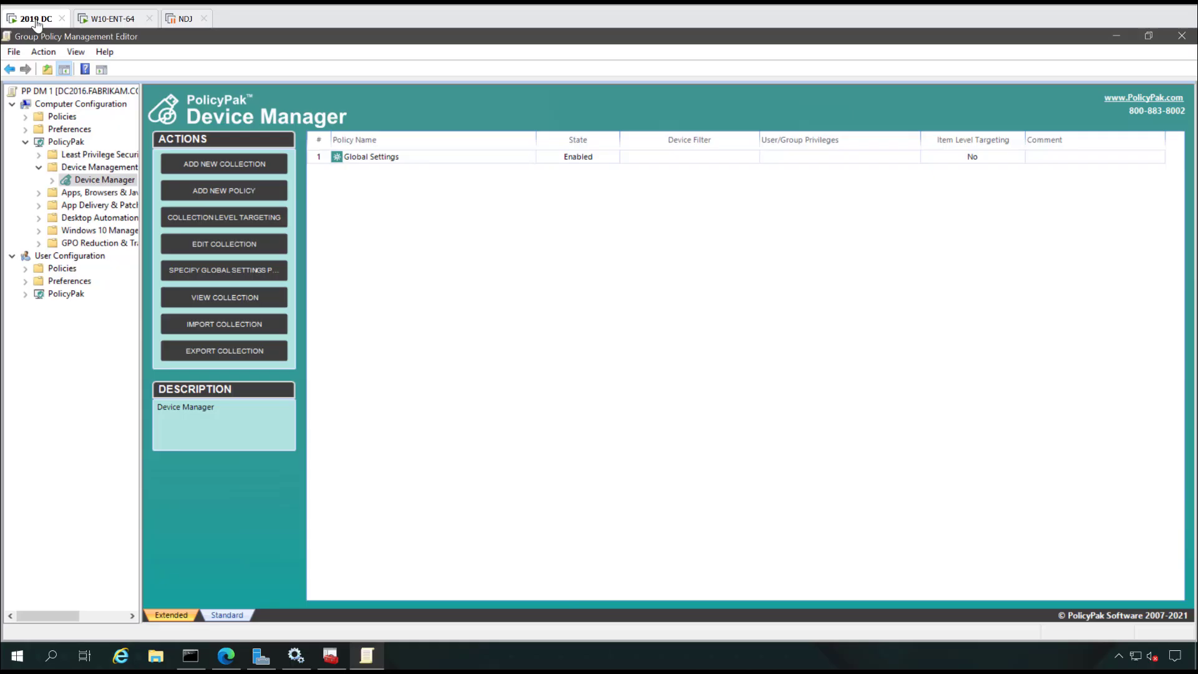
right_click(359, 189)
mouse_move(406, 195)
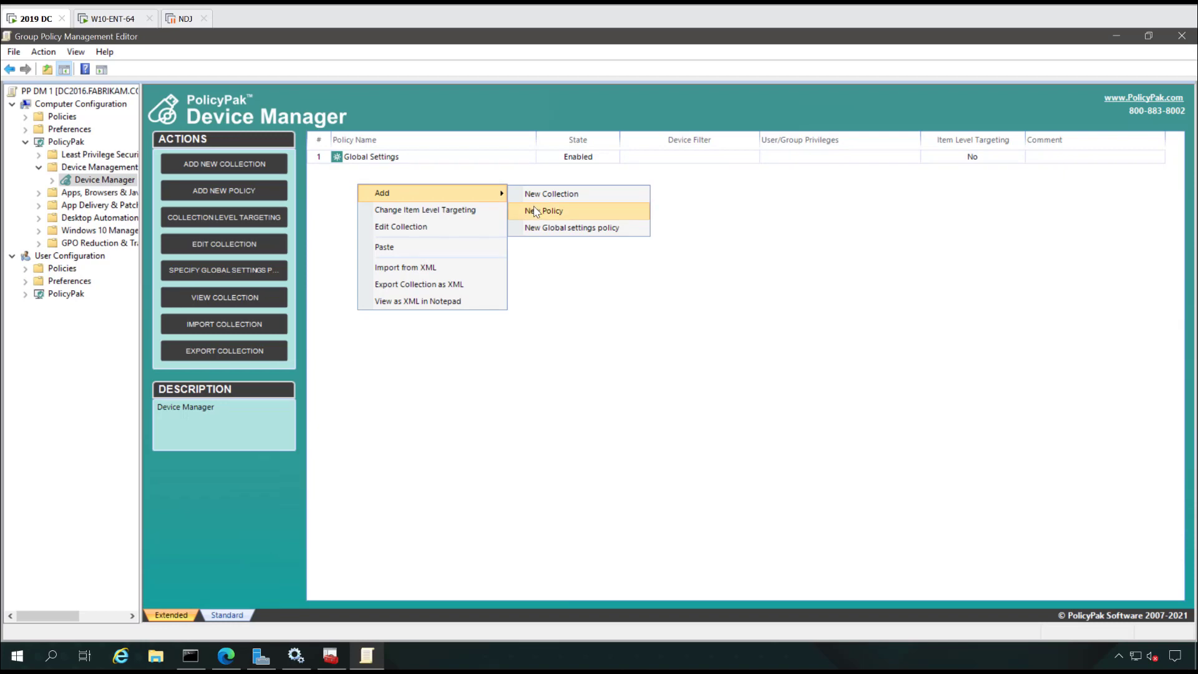
left_click(536, 212)
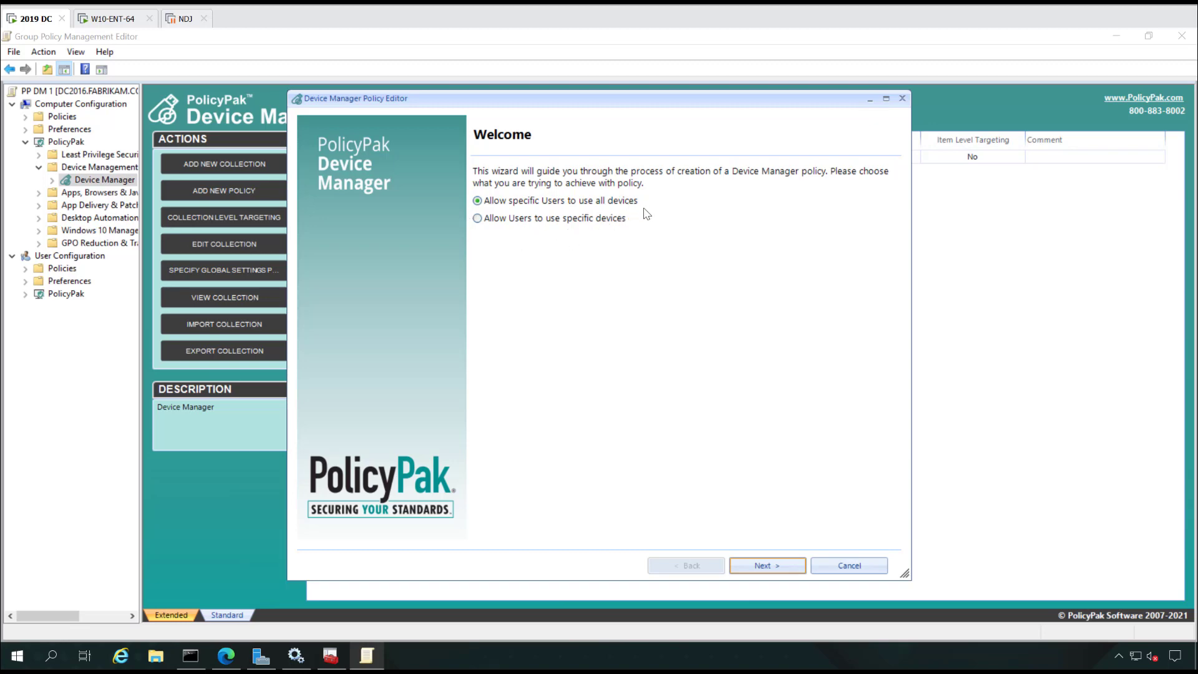
key("Return")
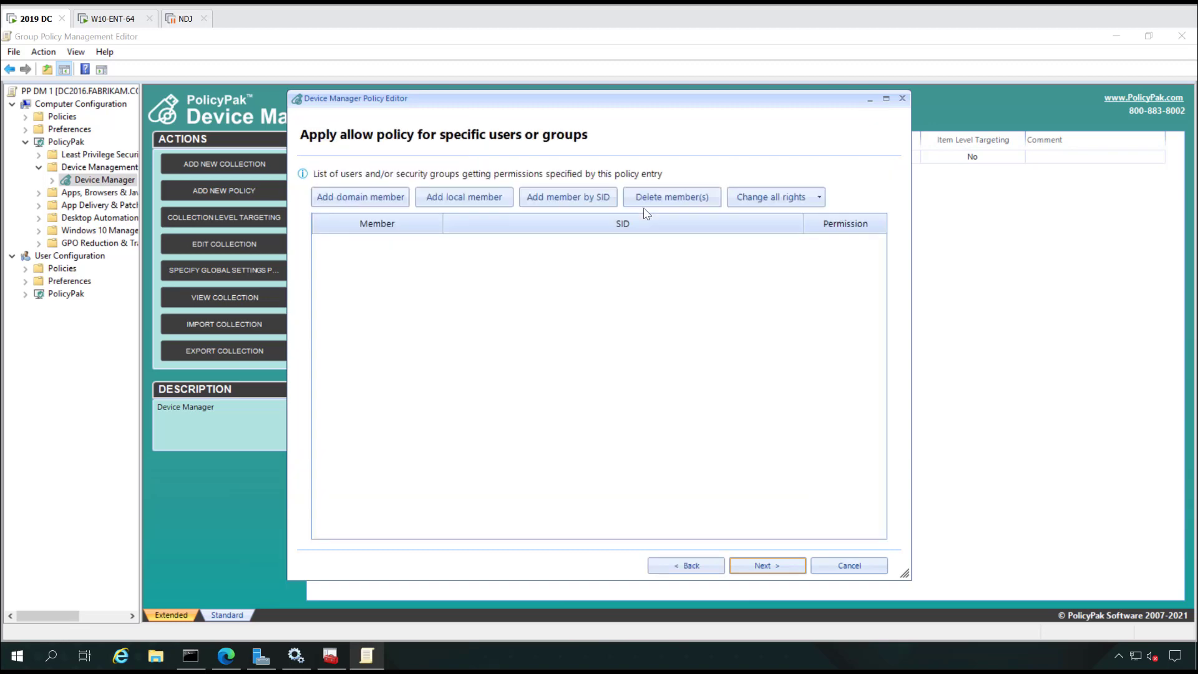
Add the domain member EastSalesUser1 to the policy by looking up "east" in fabrikam.com
left_click(386, 206)
type("east")
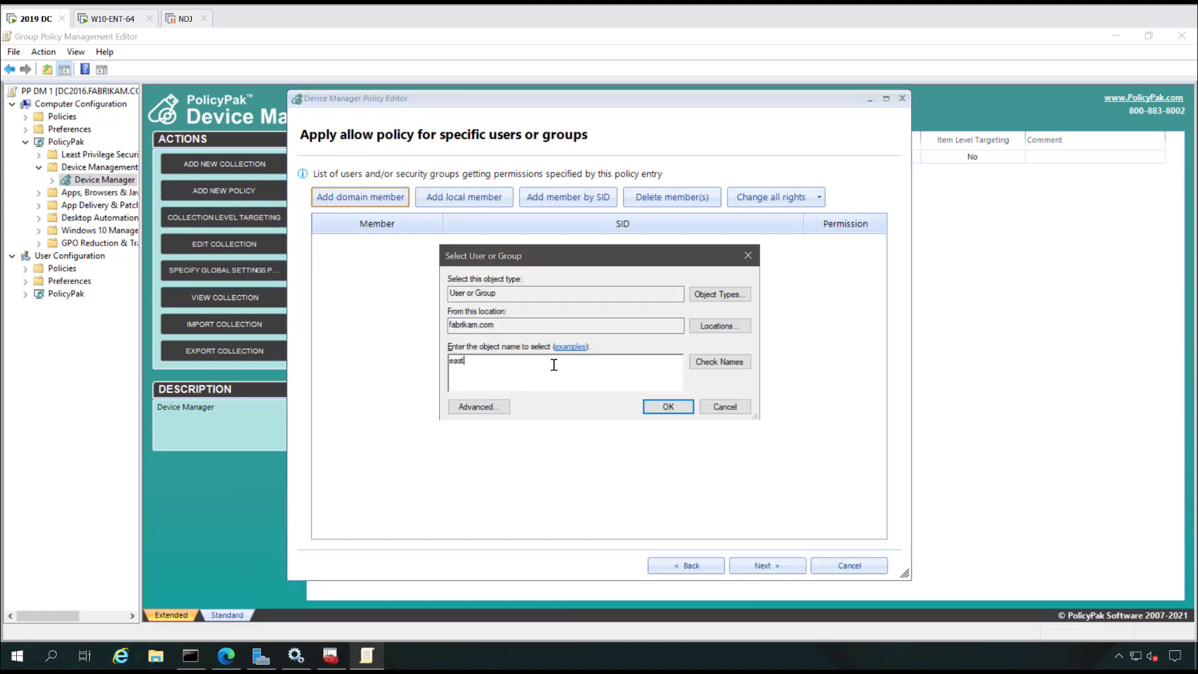
key("Return")
scroll(513, 373, "down", 1)
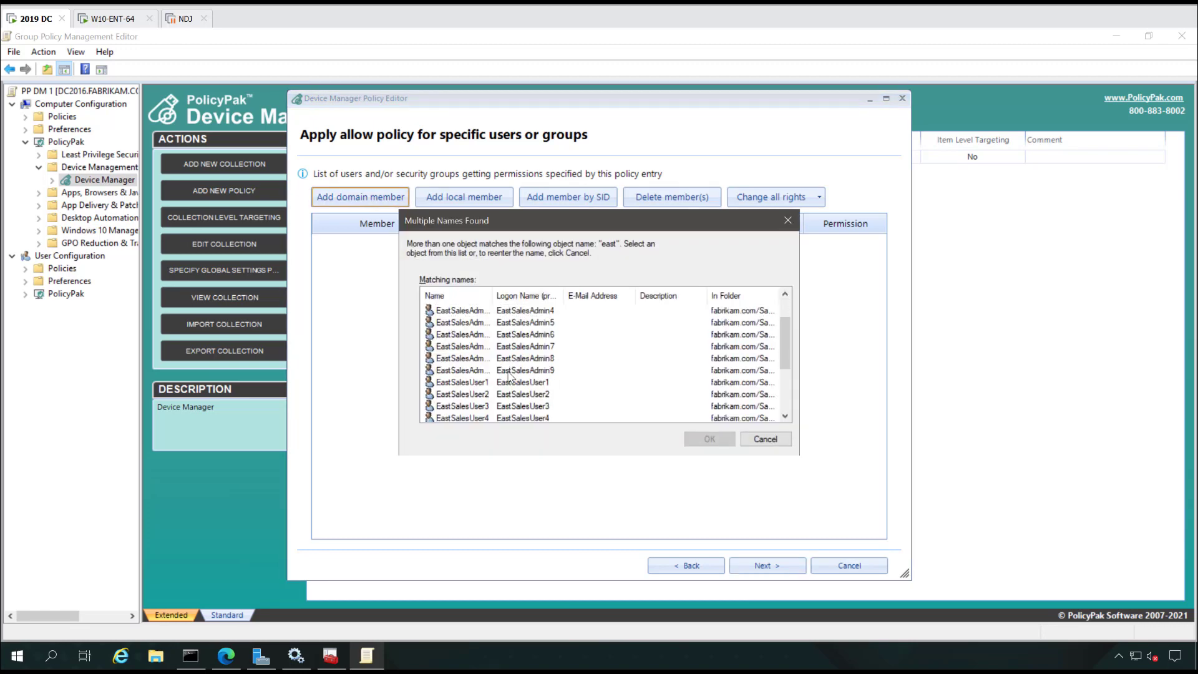
left_click(483, 384)
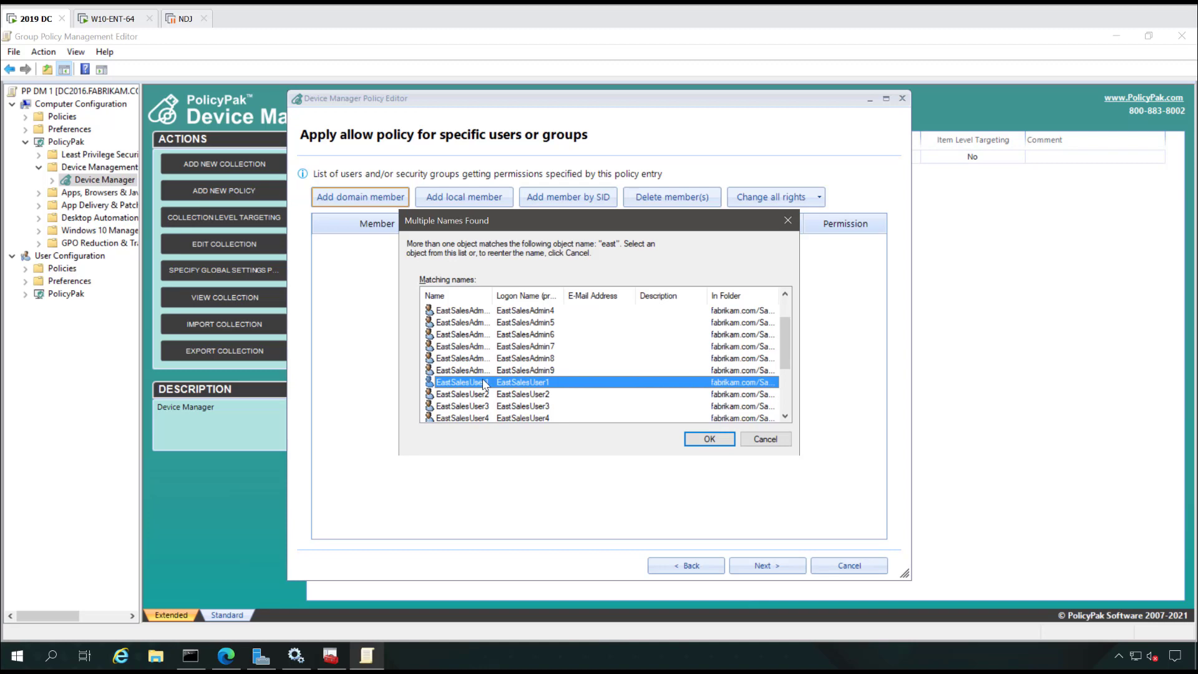
left_click(697, 437)
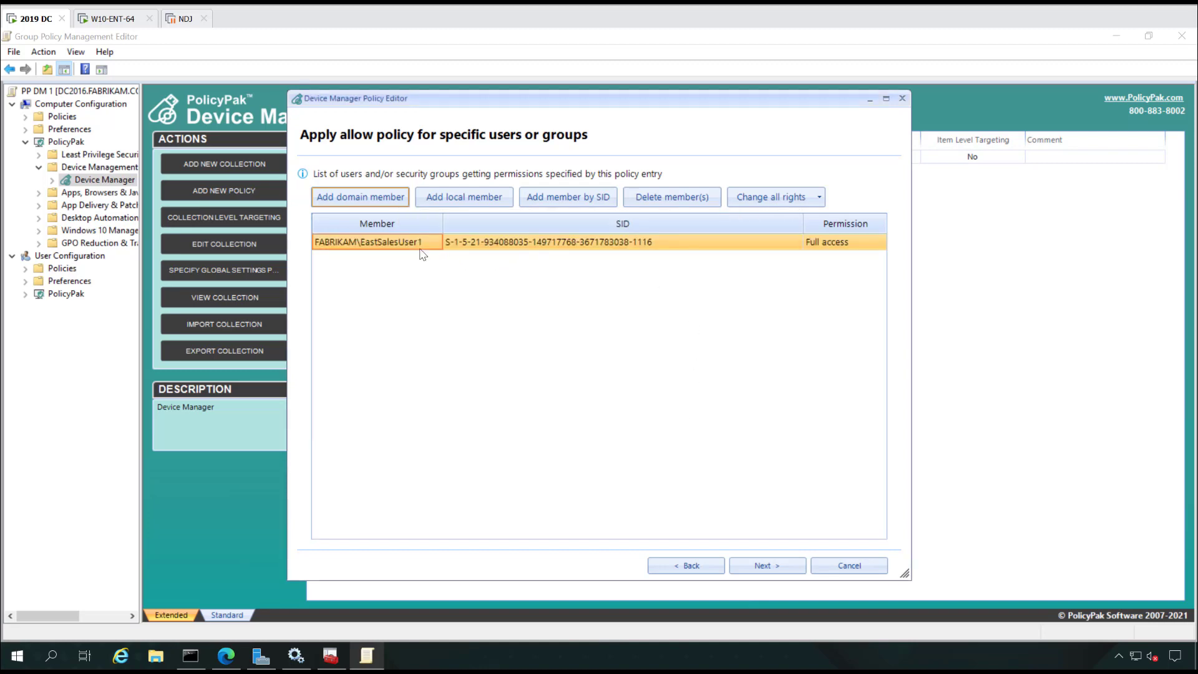
Set EastSalesUser1's permission to Read only and finish creating the policy with its default name
left_click(831, 245)
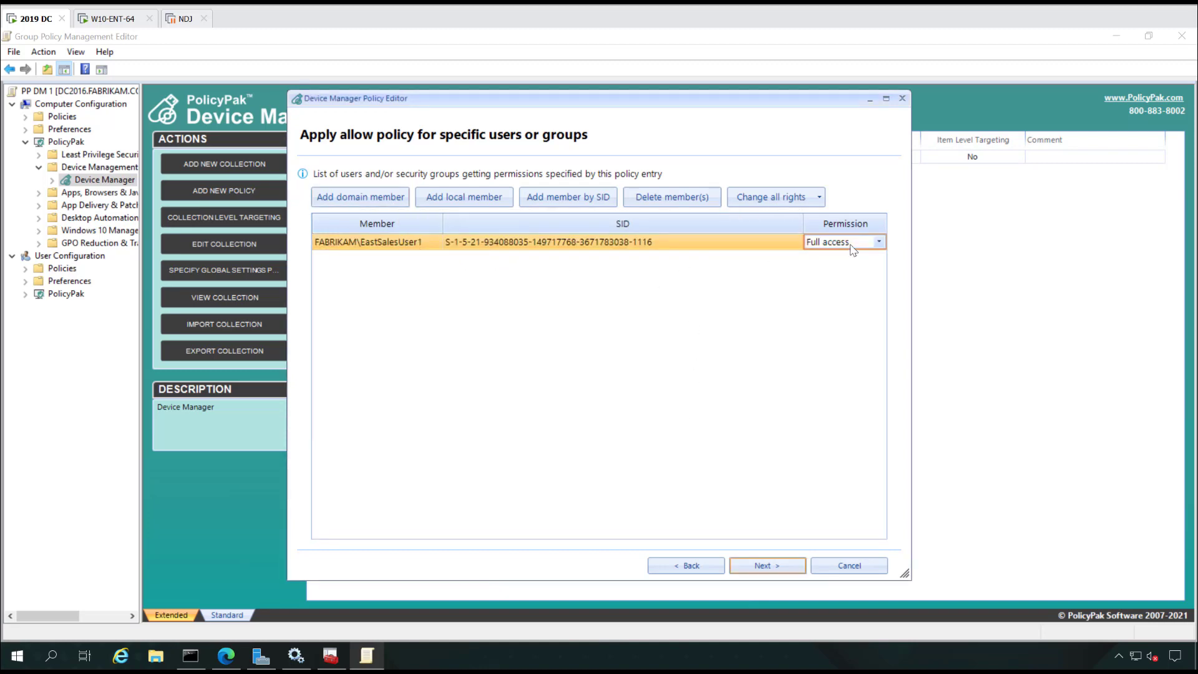
left_click(877, 243)
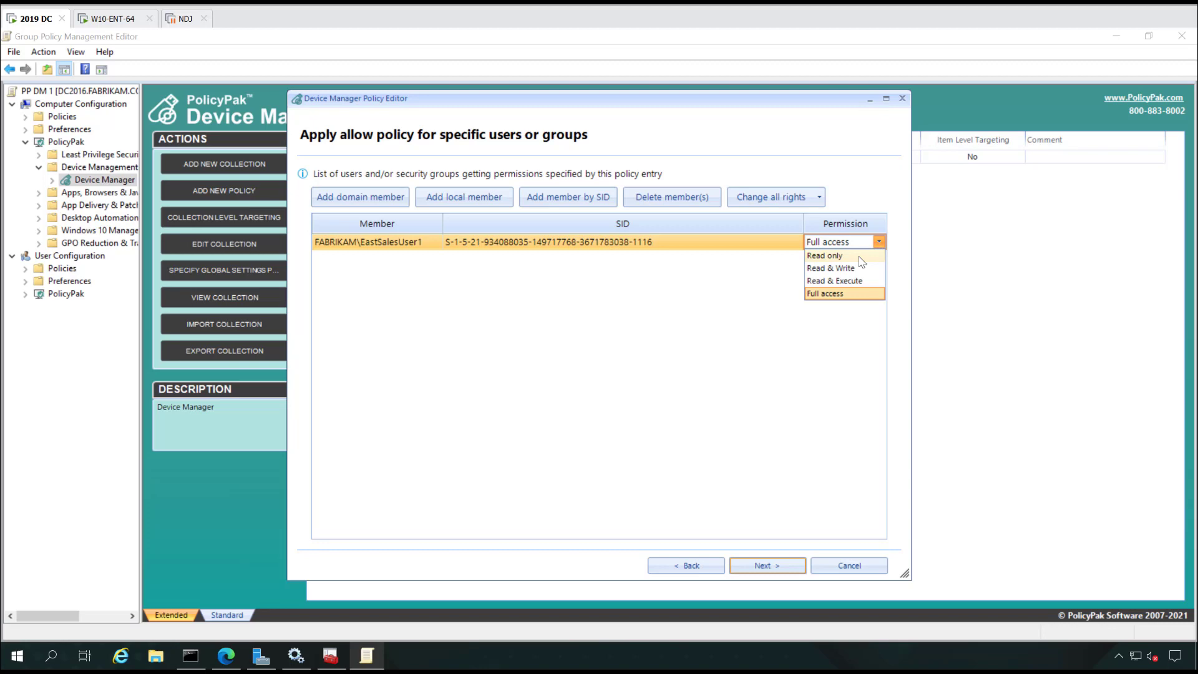
left_click(861, 256)
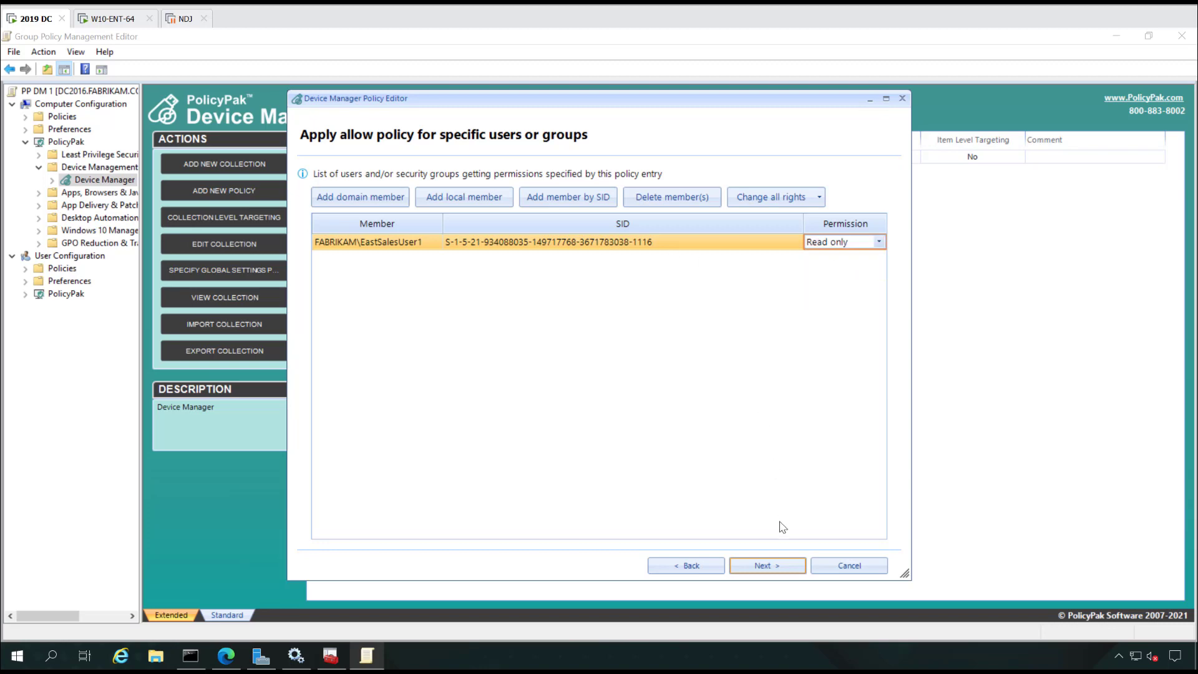
left_click(789, 568)
left_click(790, 567)
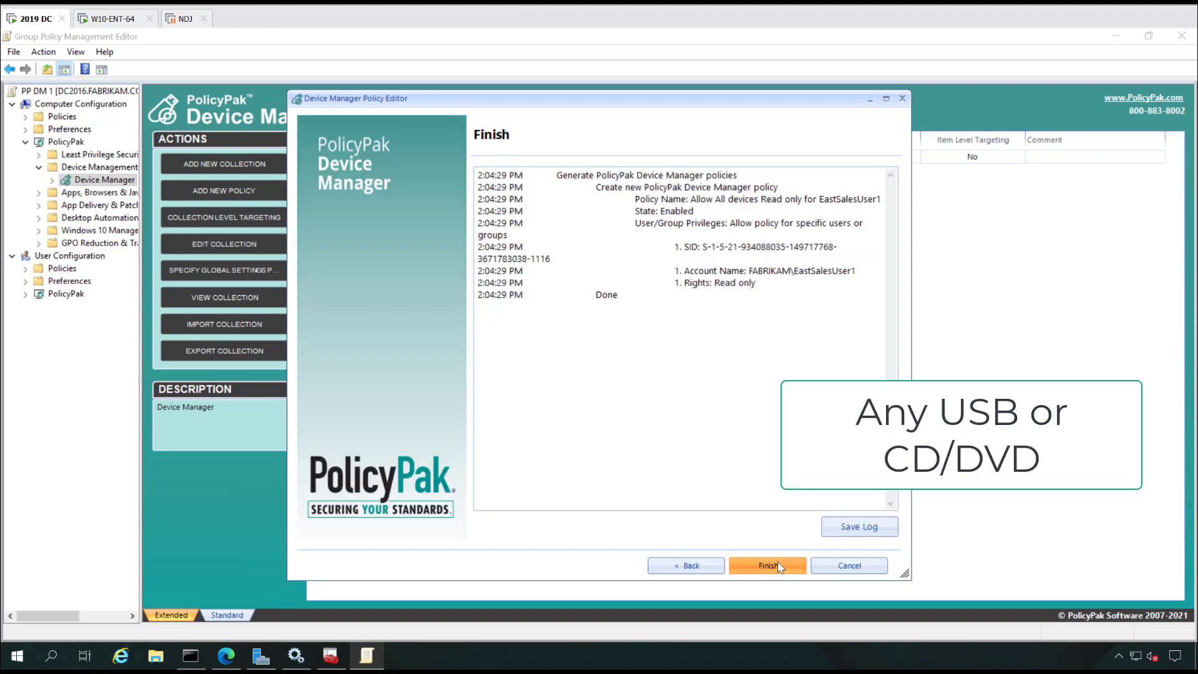
left_click(778, 566)
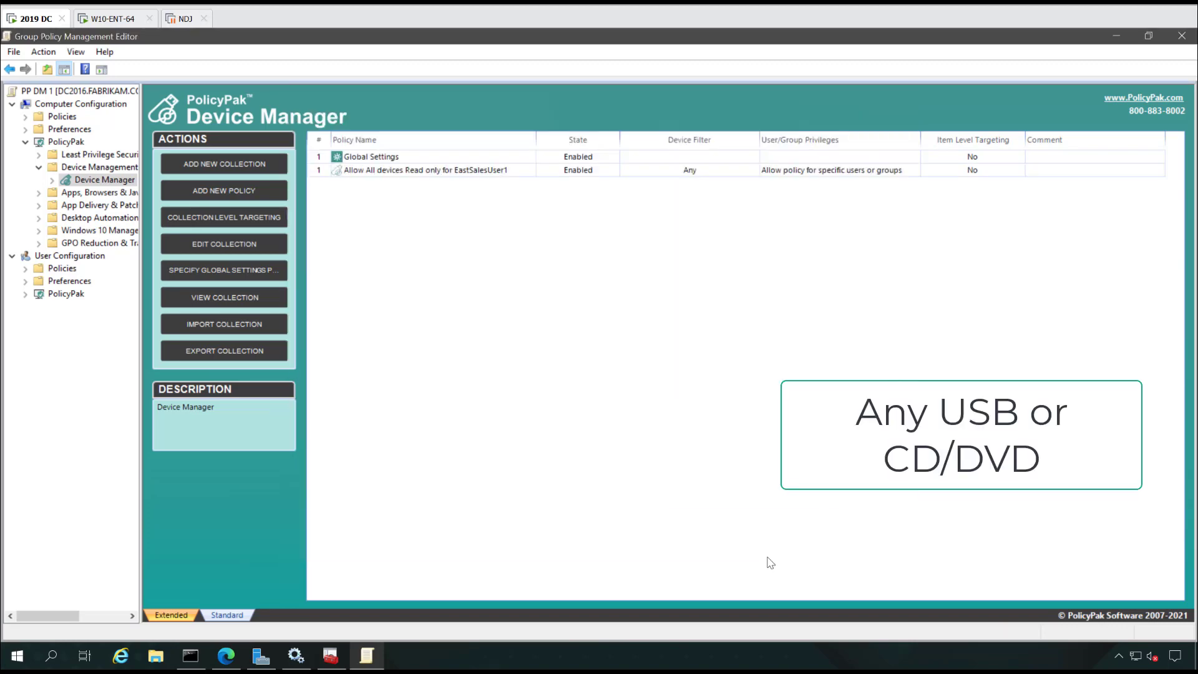
Switch to the W10-ENT-64 machine, refresh Group Policy with gpupdate and dismiss the managed-device message
left_click(119, 24)
left_click(325, 321)
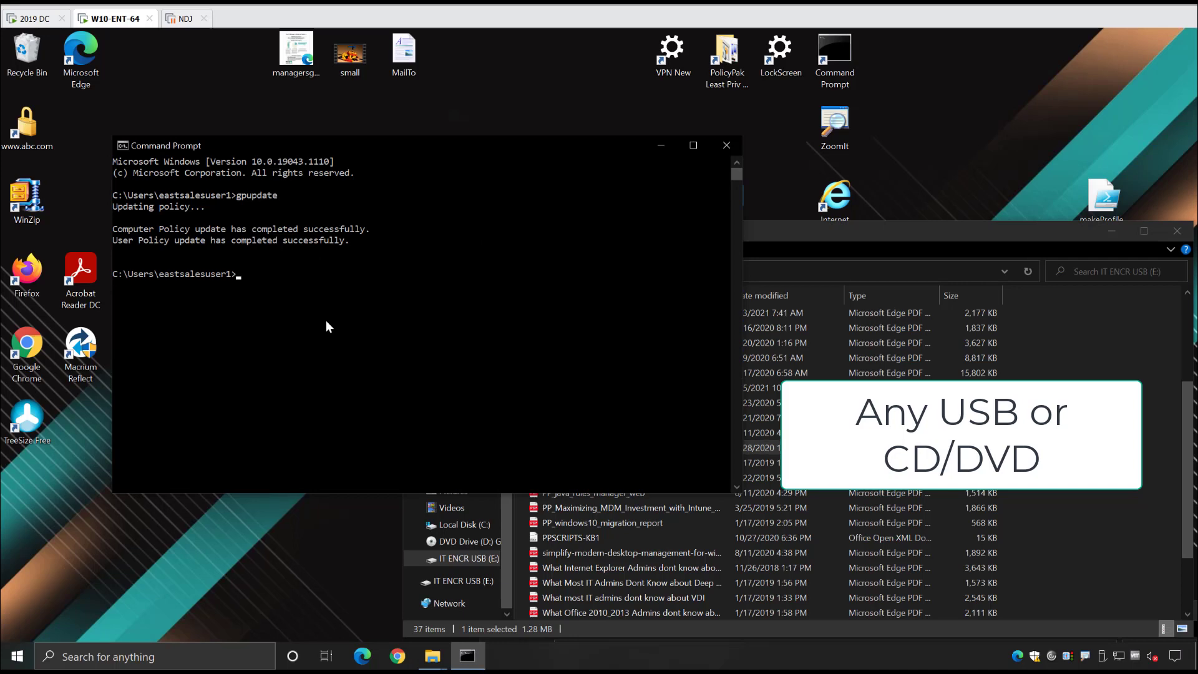
key("Up")
key("Return")
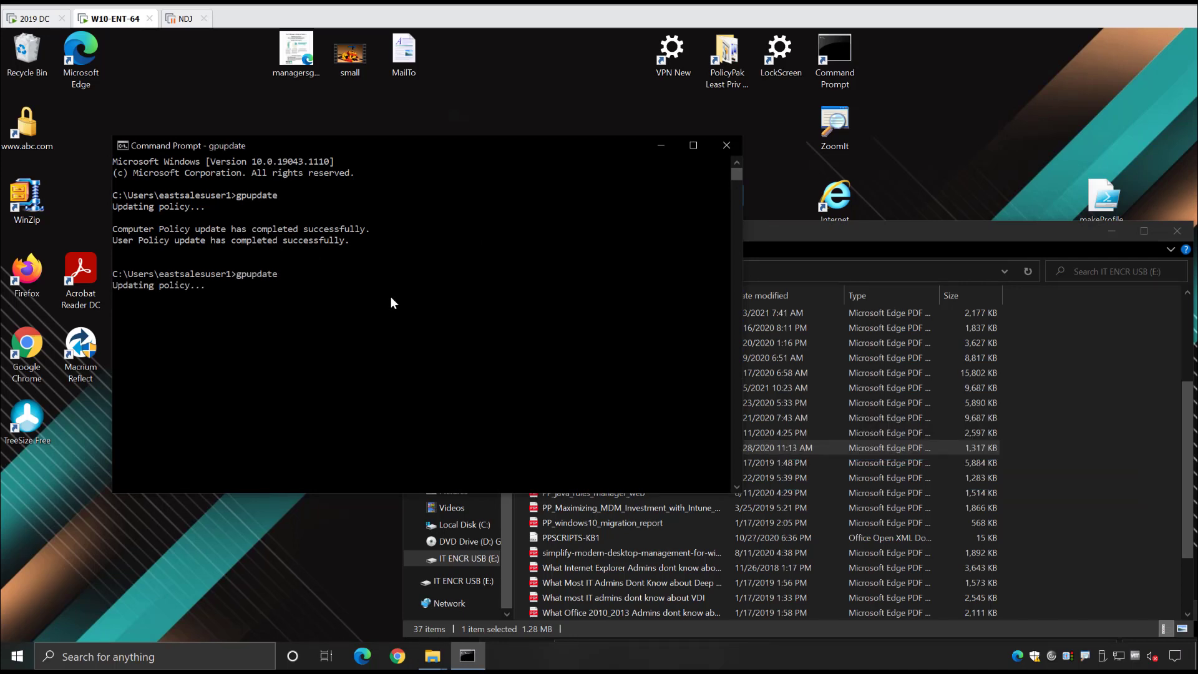
left_click(804, 236)
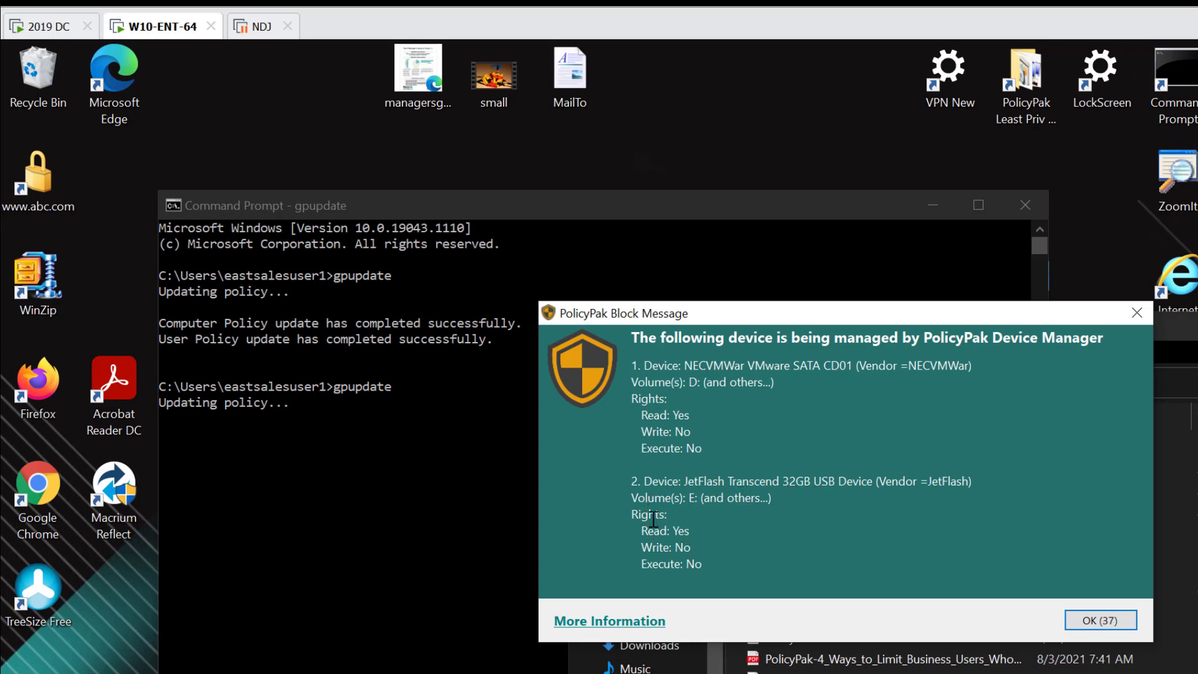
left_click(1100, 620)
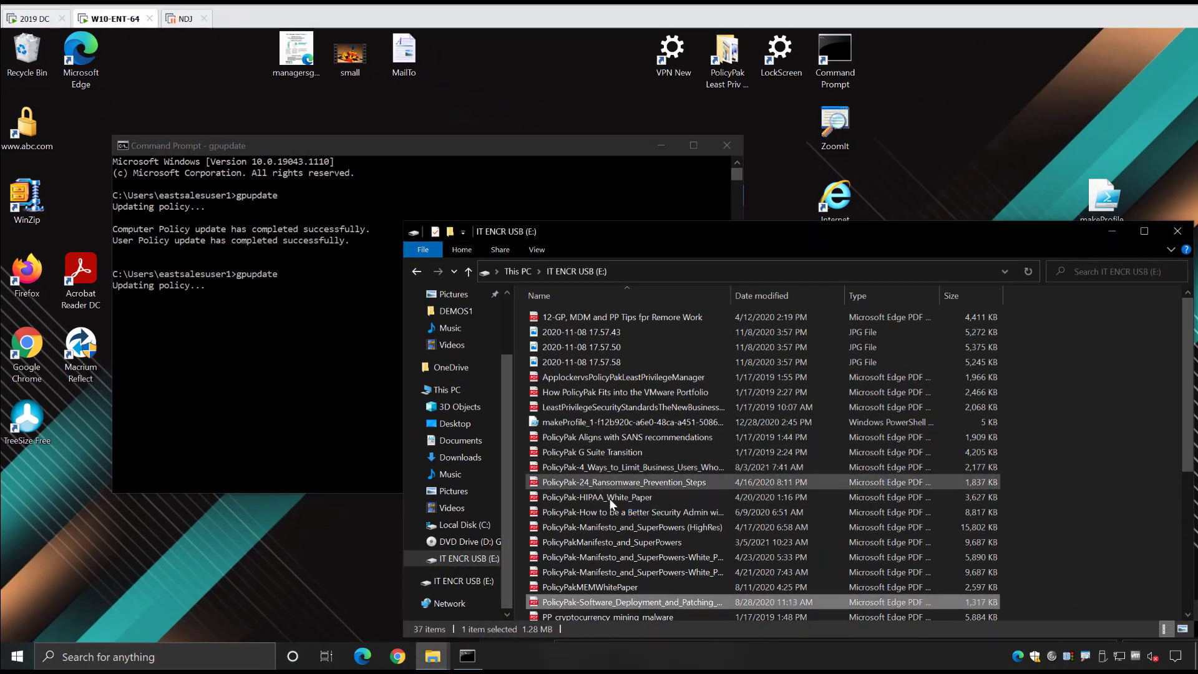
Open the Software Deployment and Patching Methods white paper from the USB drive, skim its pages and close it
double_click(590, 604)
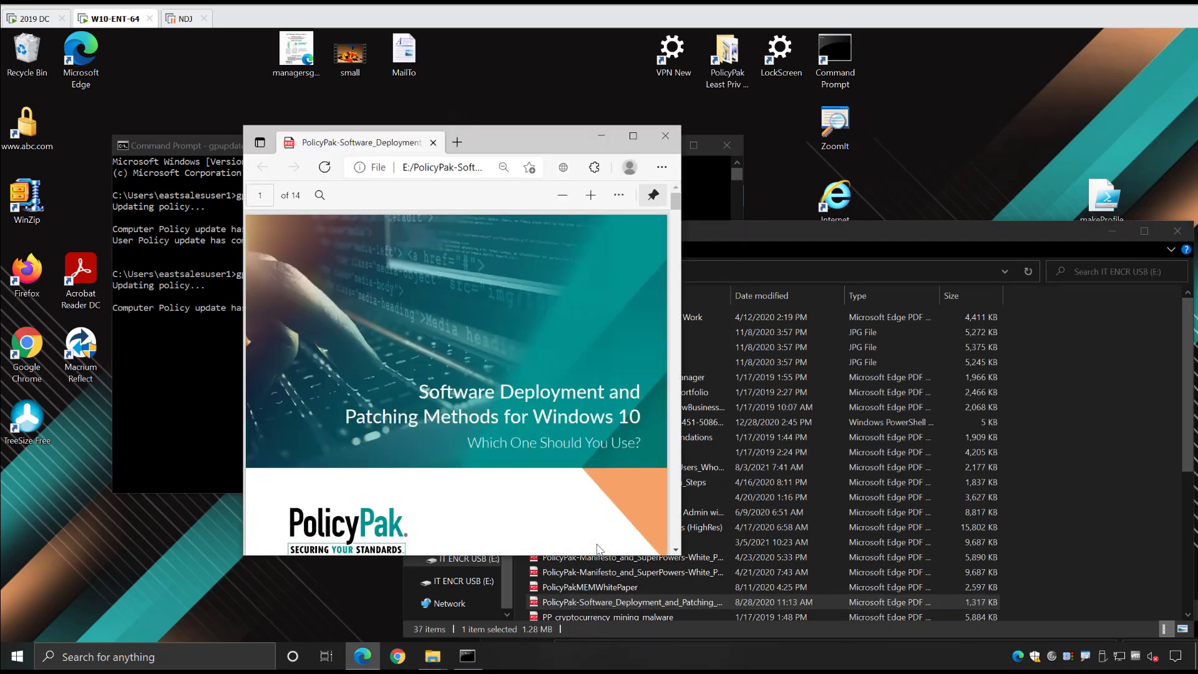
scroll(514, 459, "down", 7)
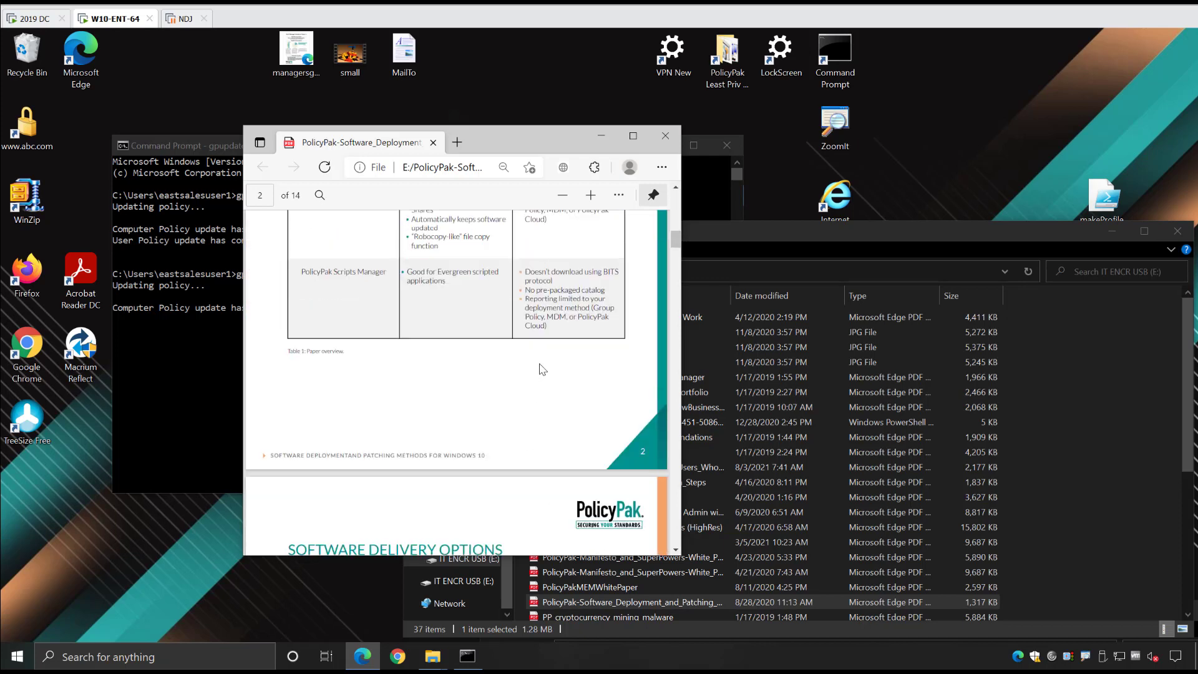
left_click(664, 139)
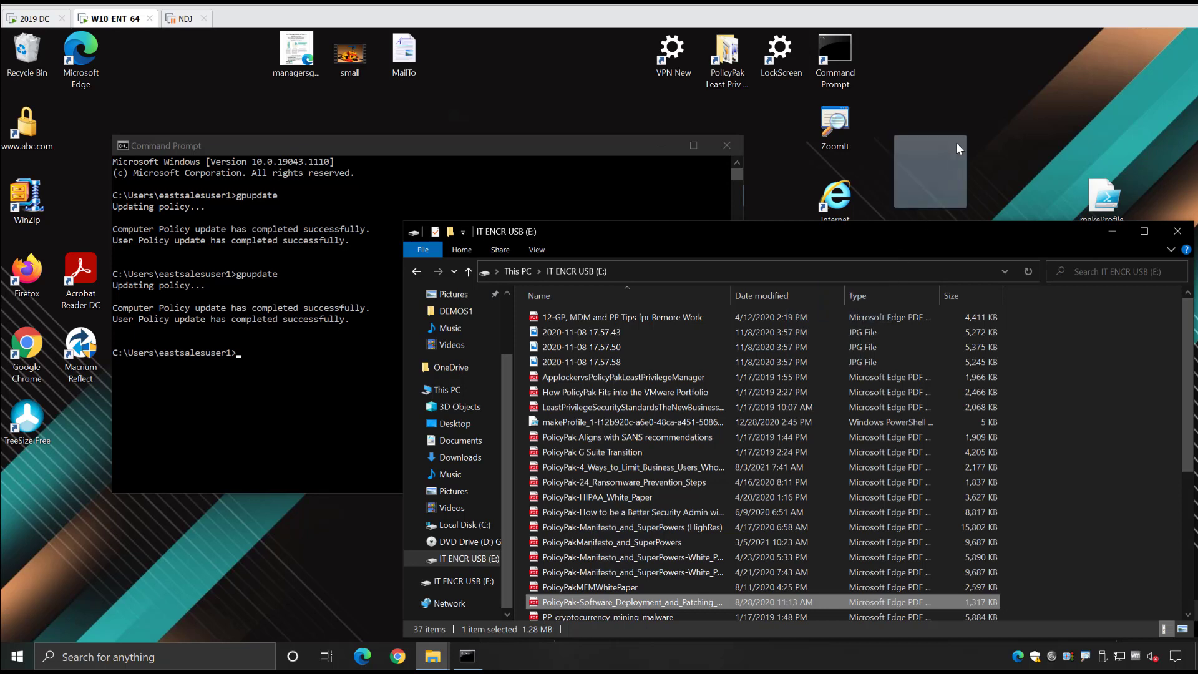
Copy the white paper PDF from the USB drive to the desktop and try to copy it back onto the drive
left_click(1005, 199)
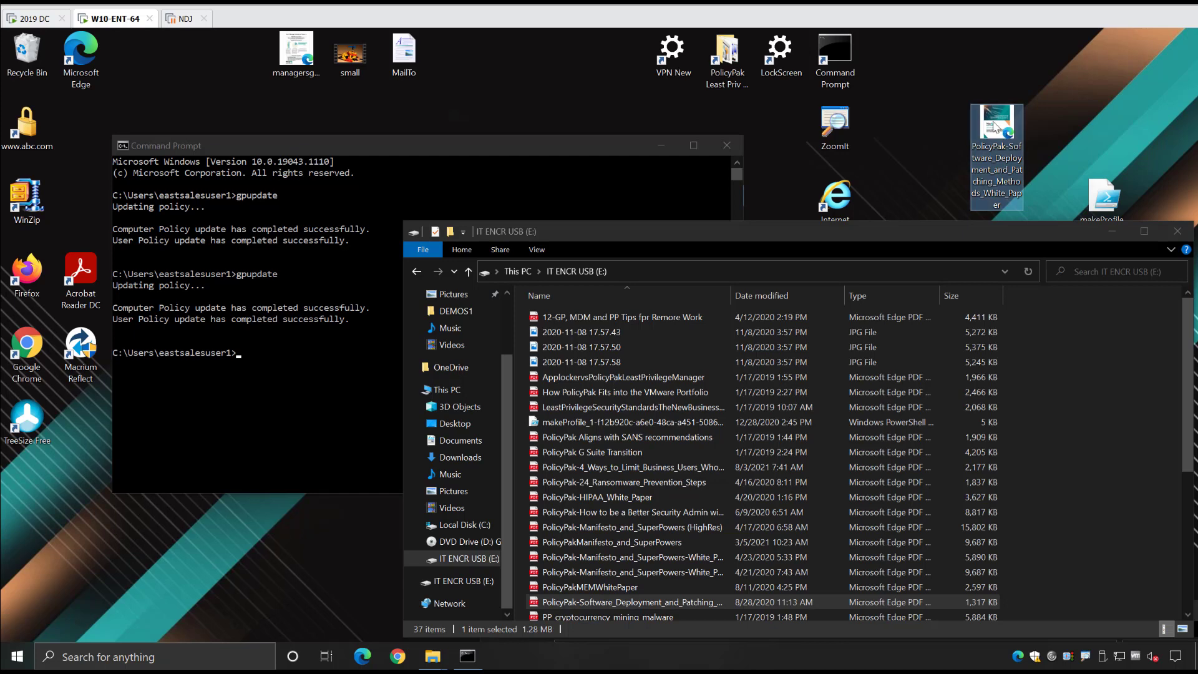
left_click_drag(1011, 139, 668, 413)
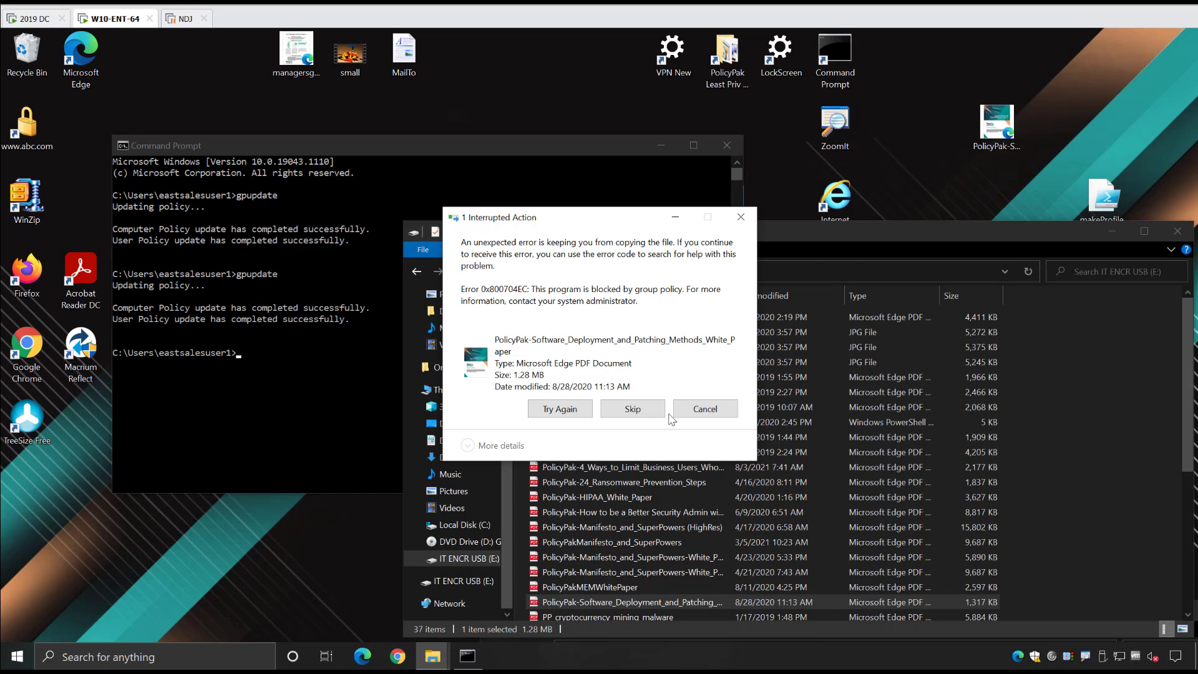
left_click(697, 409)
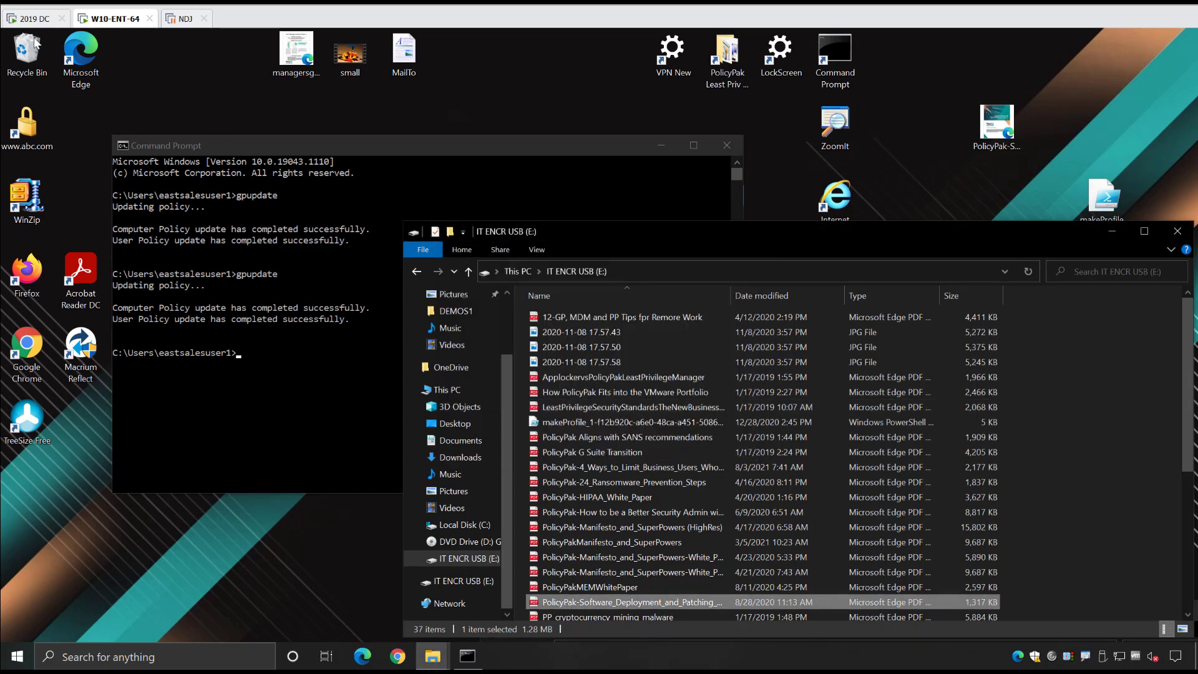
Switch to the 2019 DC machine, set EastSalesUser1's permission in the existing read-only device policy to Full access and save the policy
left_click(19, 19)
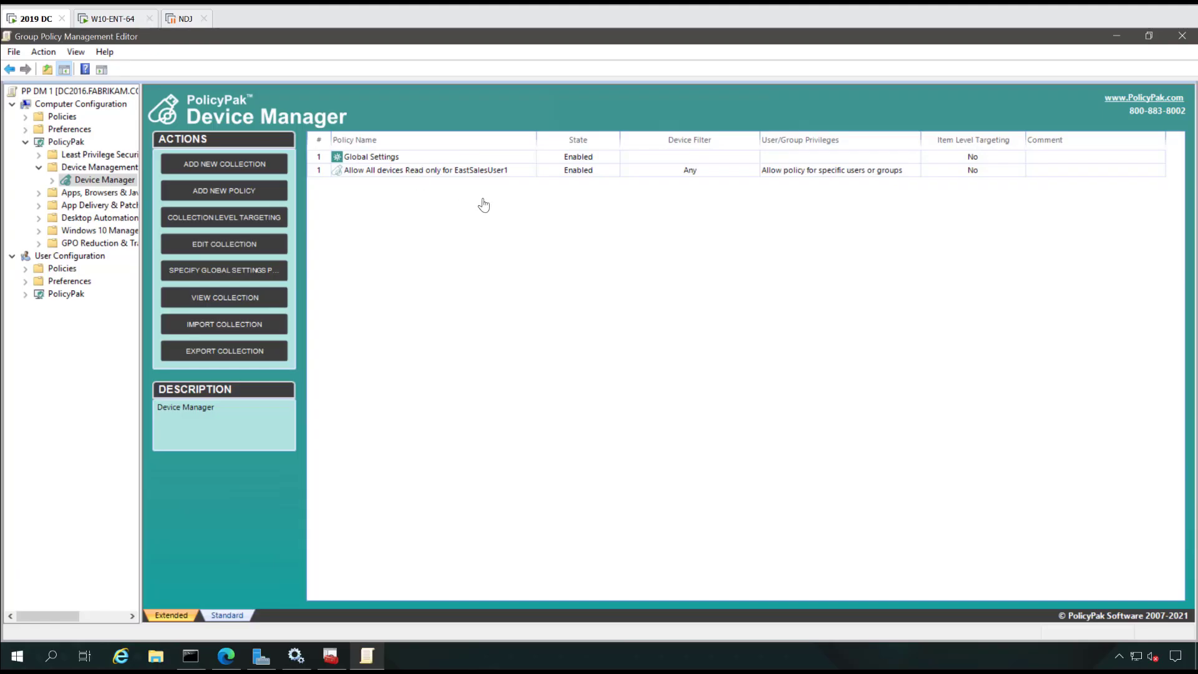
double_click(408, 174)
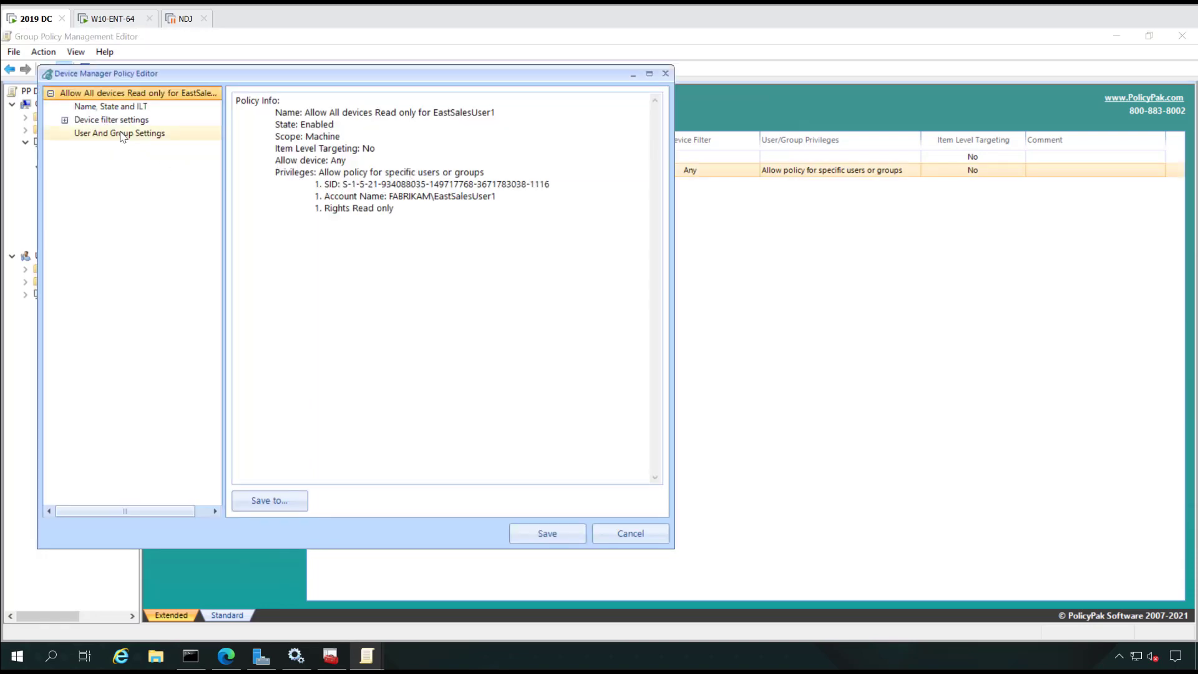
left_click(122, 136)
left_click(619, 200)
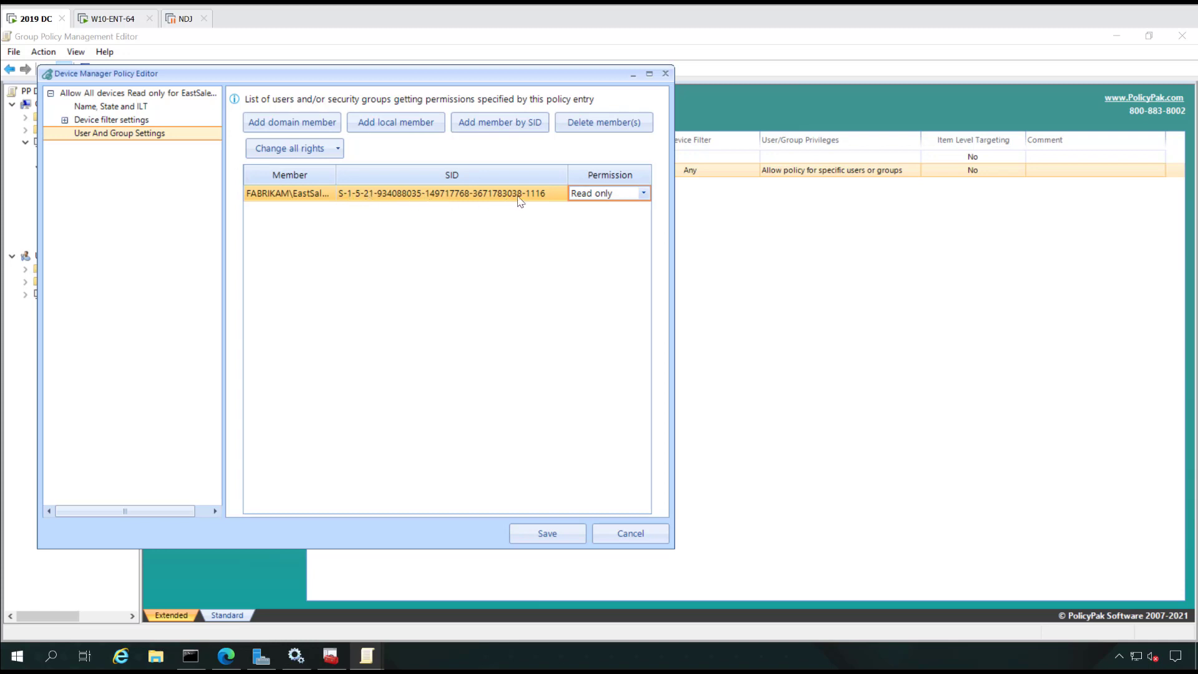
left_click(643, 193)
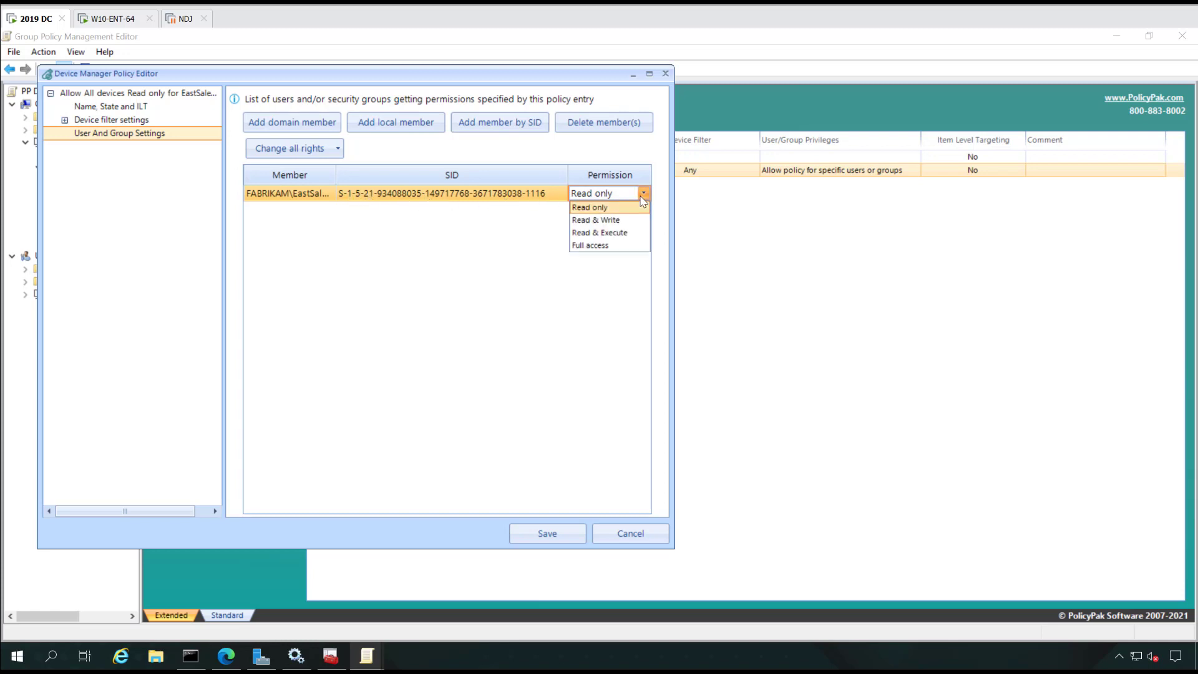
left_click(603, 246)
left_click(538, 529)
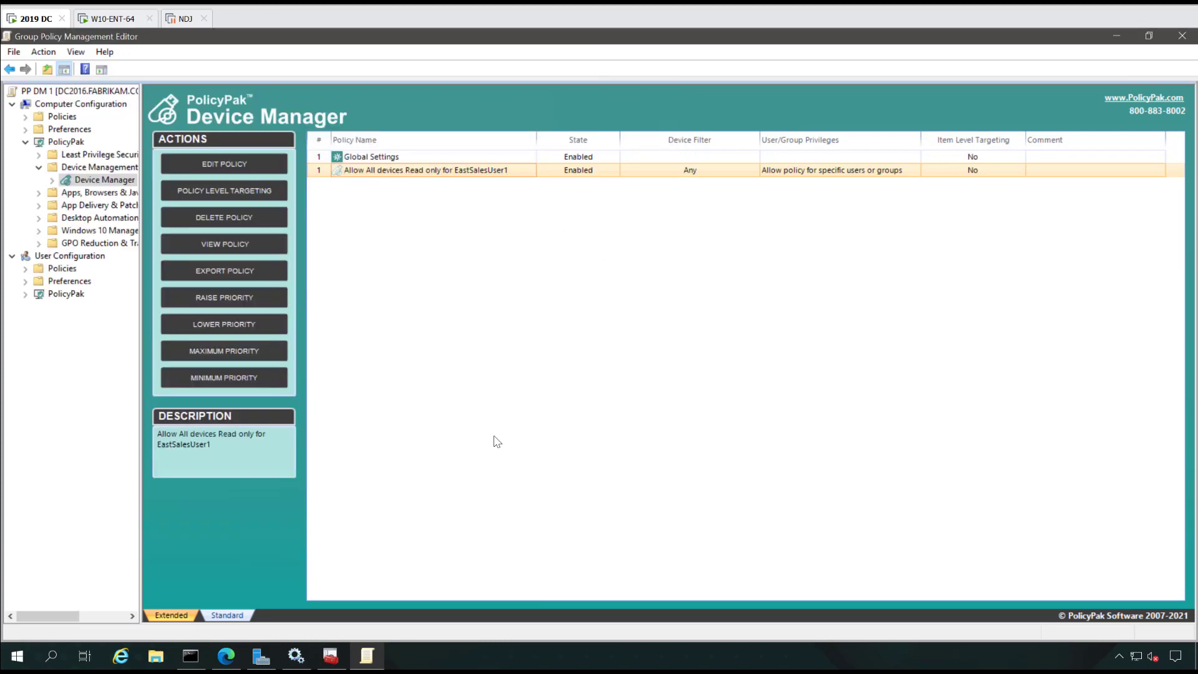
Switch to the W10-ENT-64 machine and refresh Group Policy with gpupdate
left_click(127, 22)
left_click(286, 252)
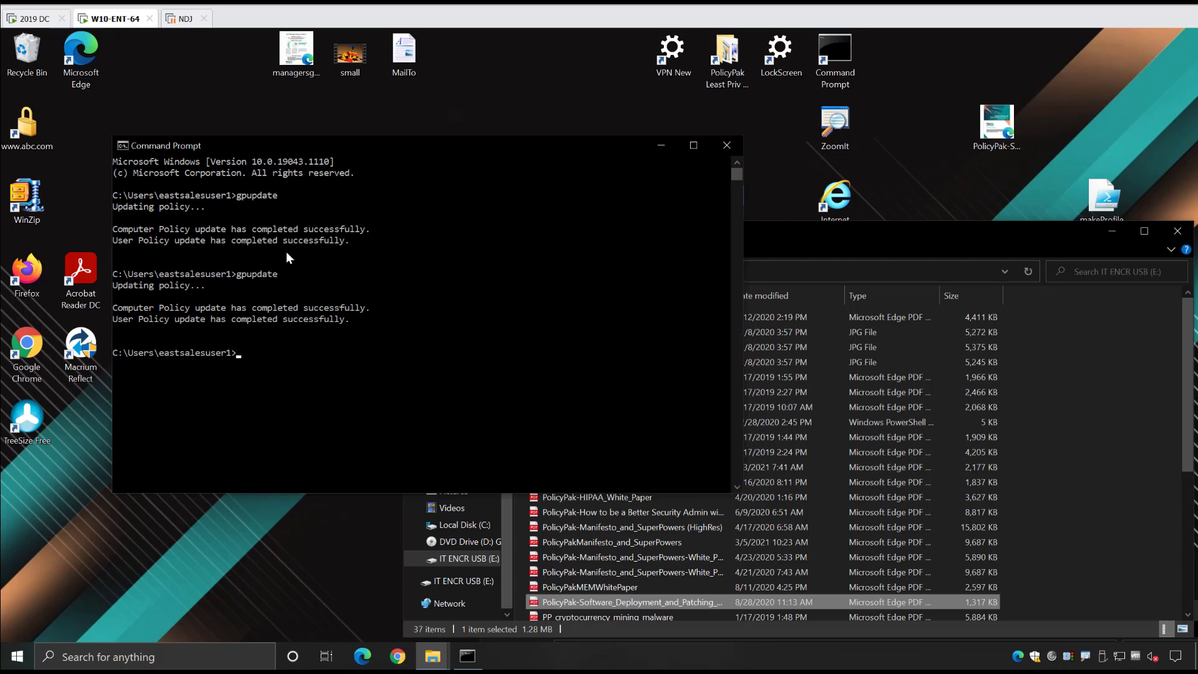
key("Up")
key("Return")
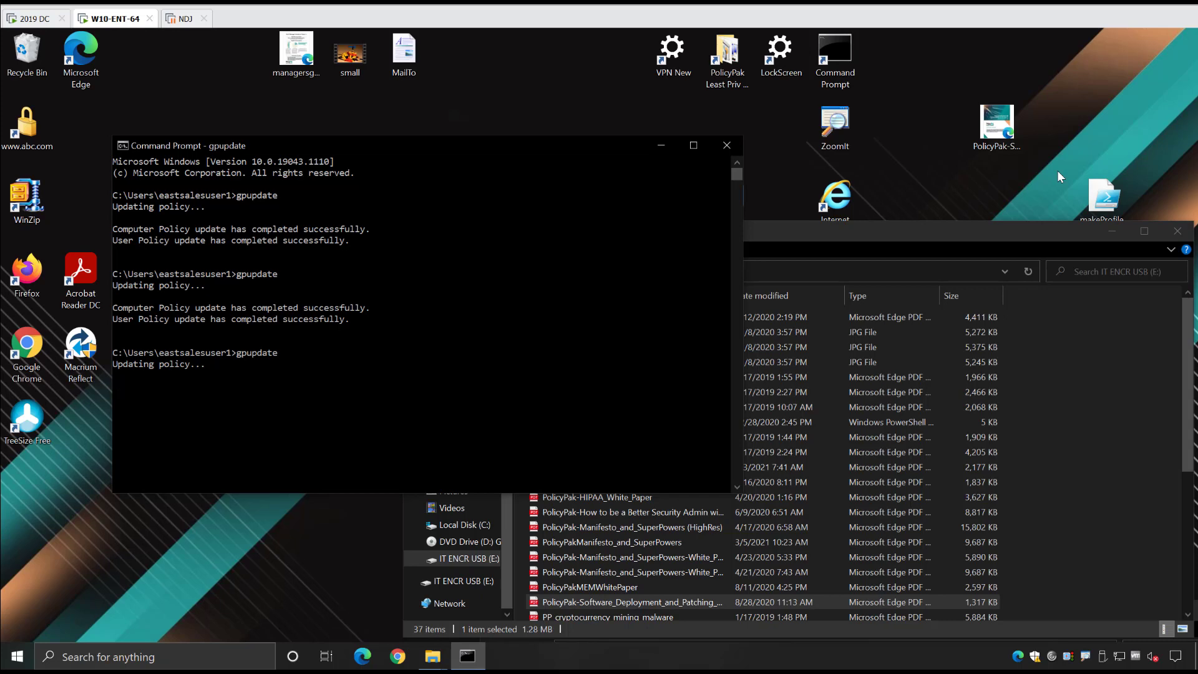
Copy the Software Deployment and Patching Methods PDF from the desktop onto the IT ENCR USB drive, replacing the existing file
left_click(1013, 231)
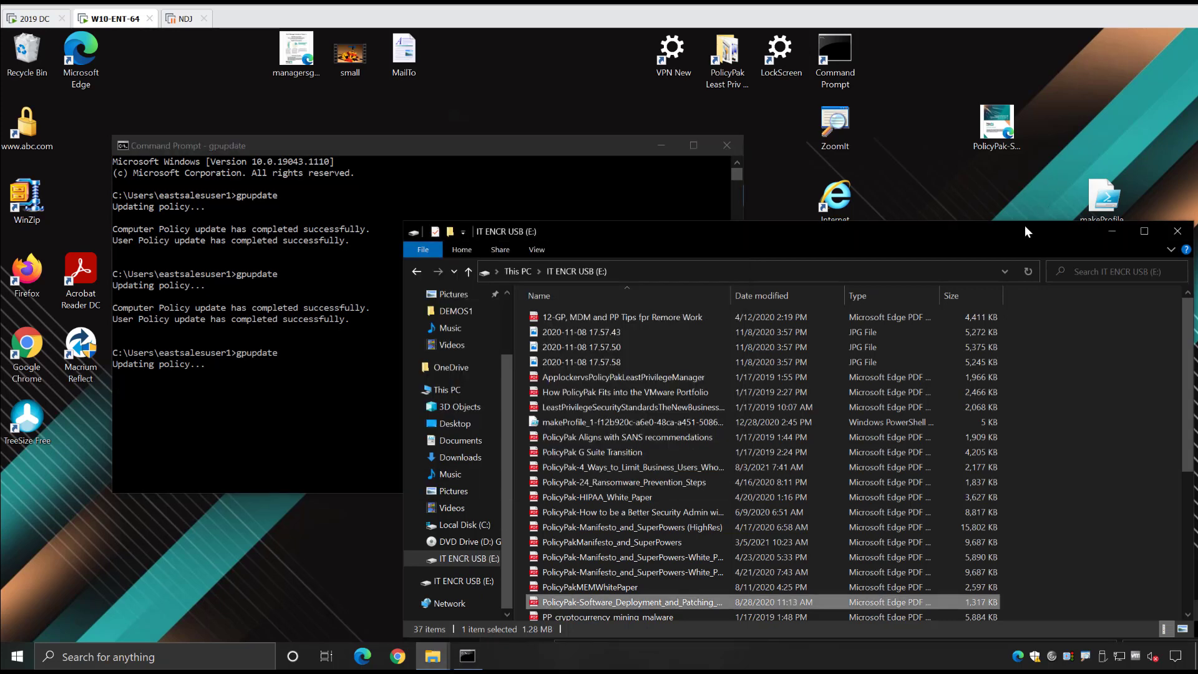
left_click(997, 125)
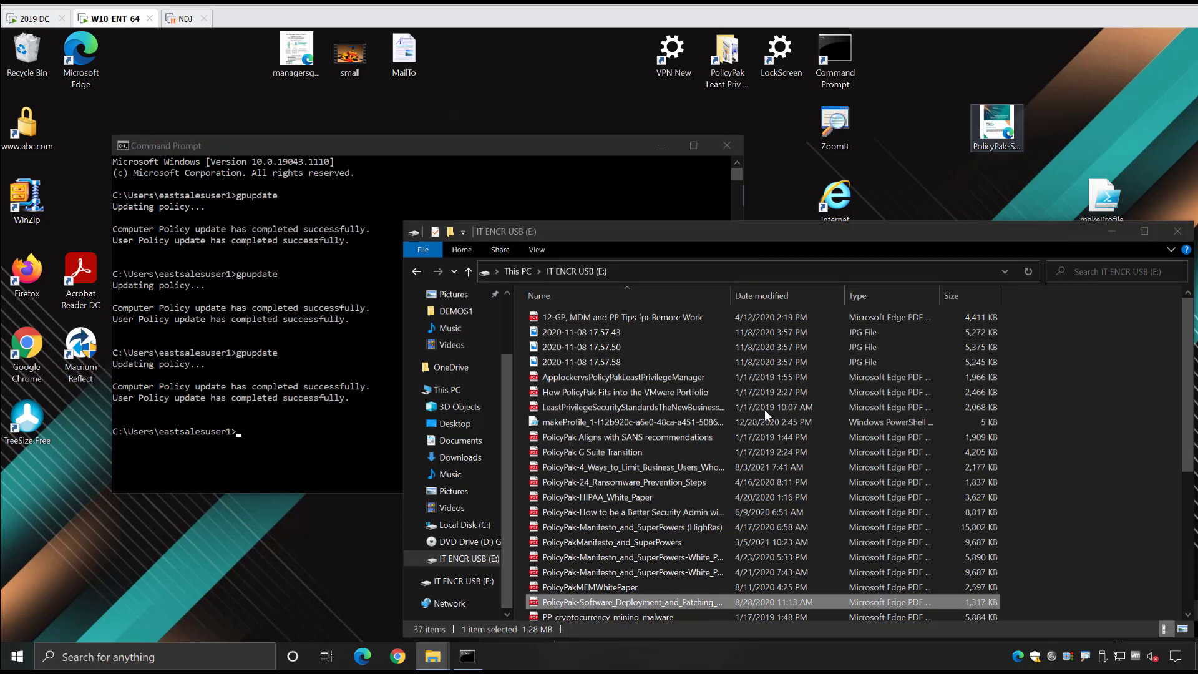
left_click_drag(729, 414, 711, 404)
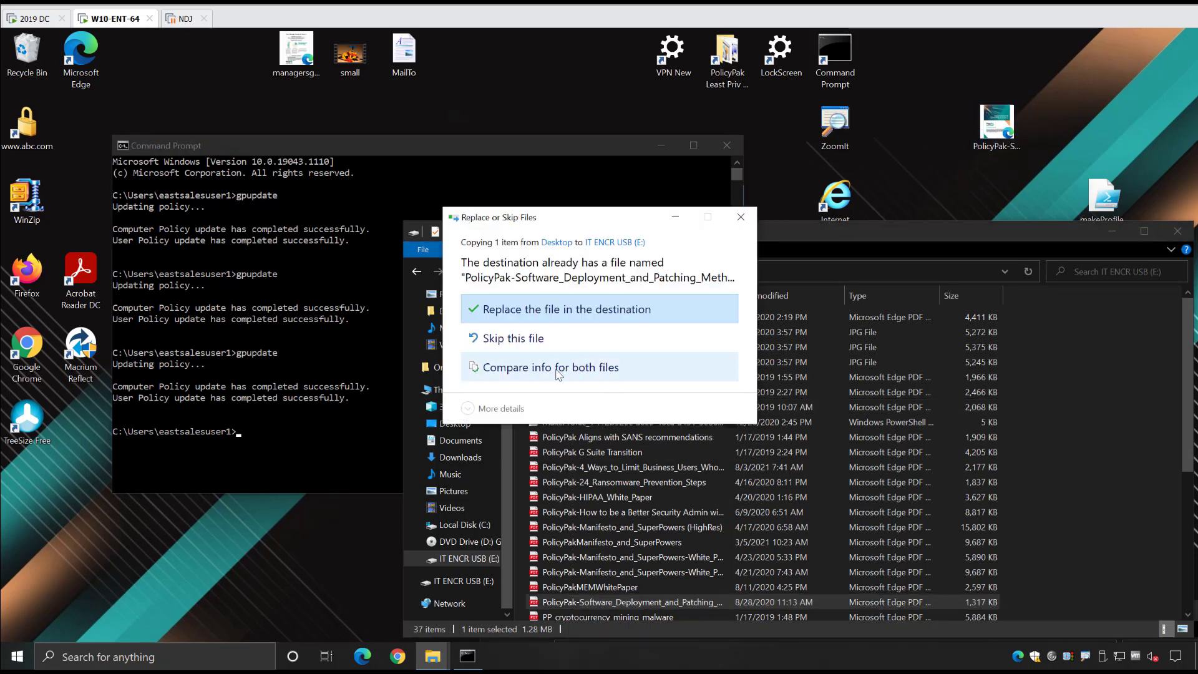
left_click(535, 310)
Try to copy the makeProfile script from the desktop onto the USB drive and cancel replacing the existing file
left_click_drag(1106, 200, 1023, 298)
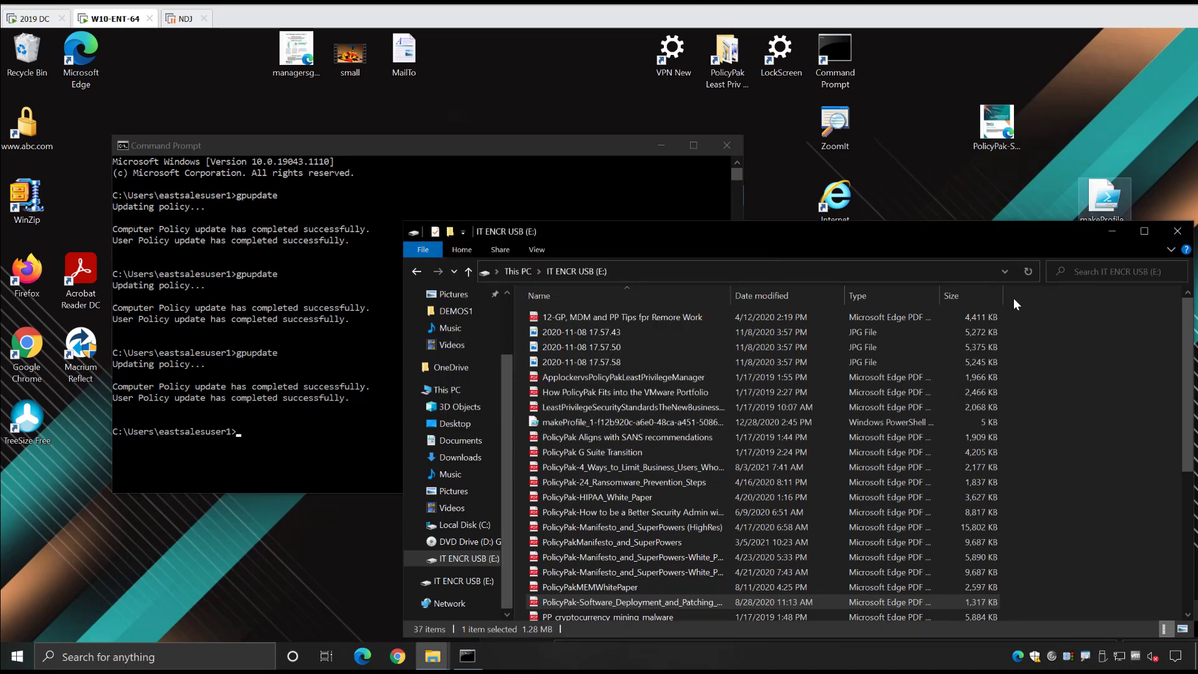
left_click_drag(810, 406, 680, 399)
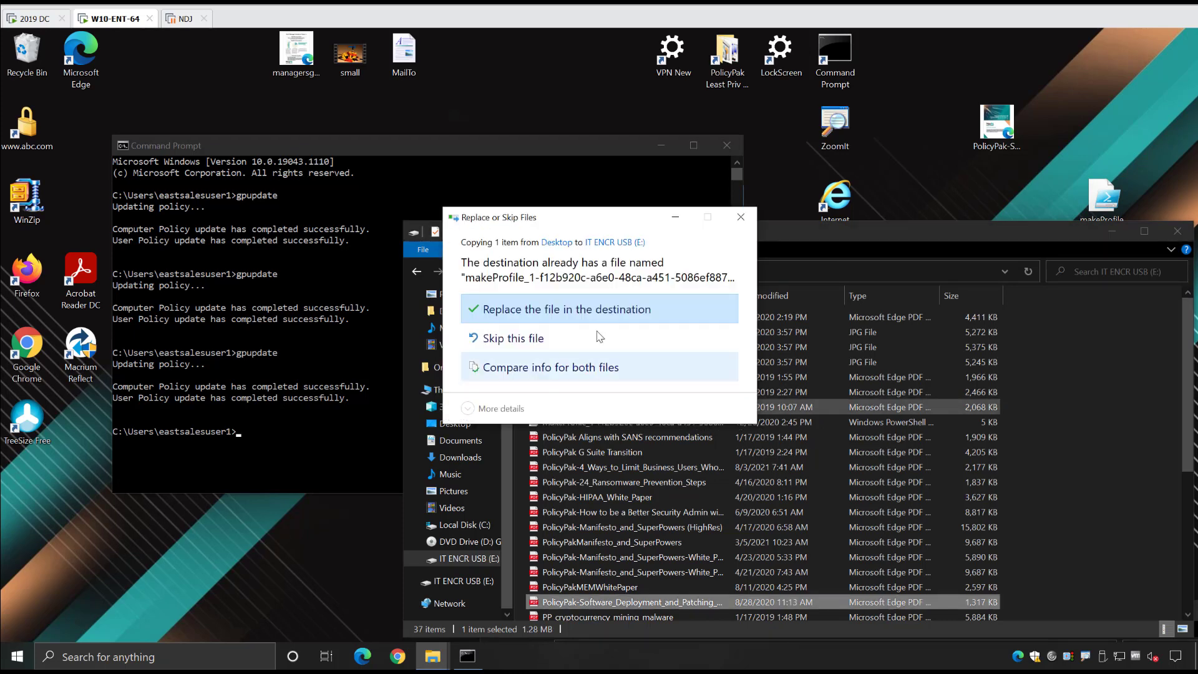
left_click(739, 220)
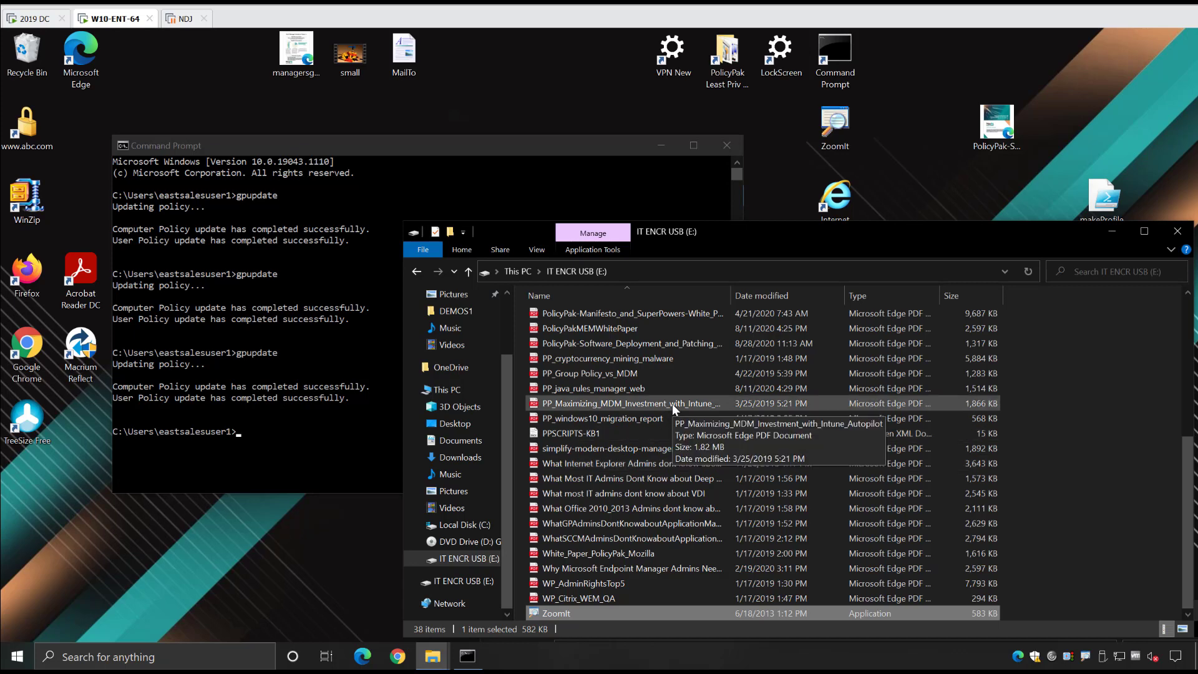
Delete the makeProfile PowerShell script from the IT ENCR USB drive and confirm the deletion
scroll(684, 484, "up", 6)
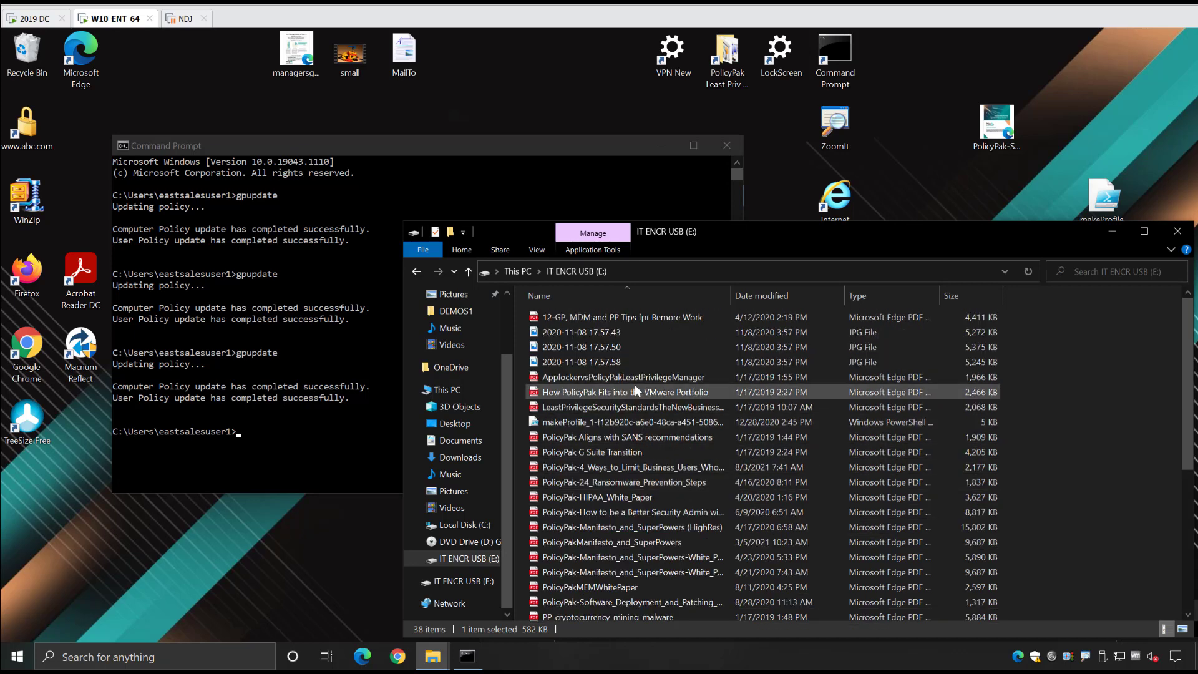
left_click(628, 421)
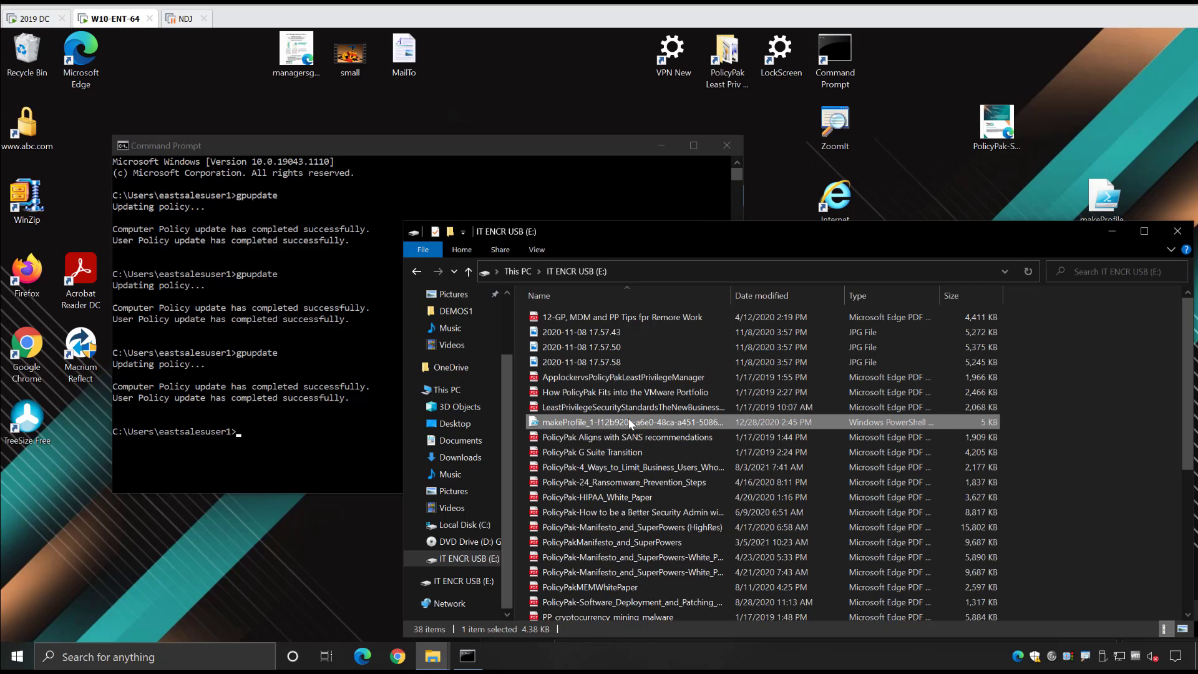
key("Delete")
left_click(651, 392)
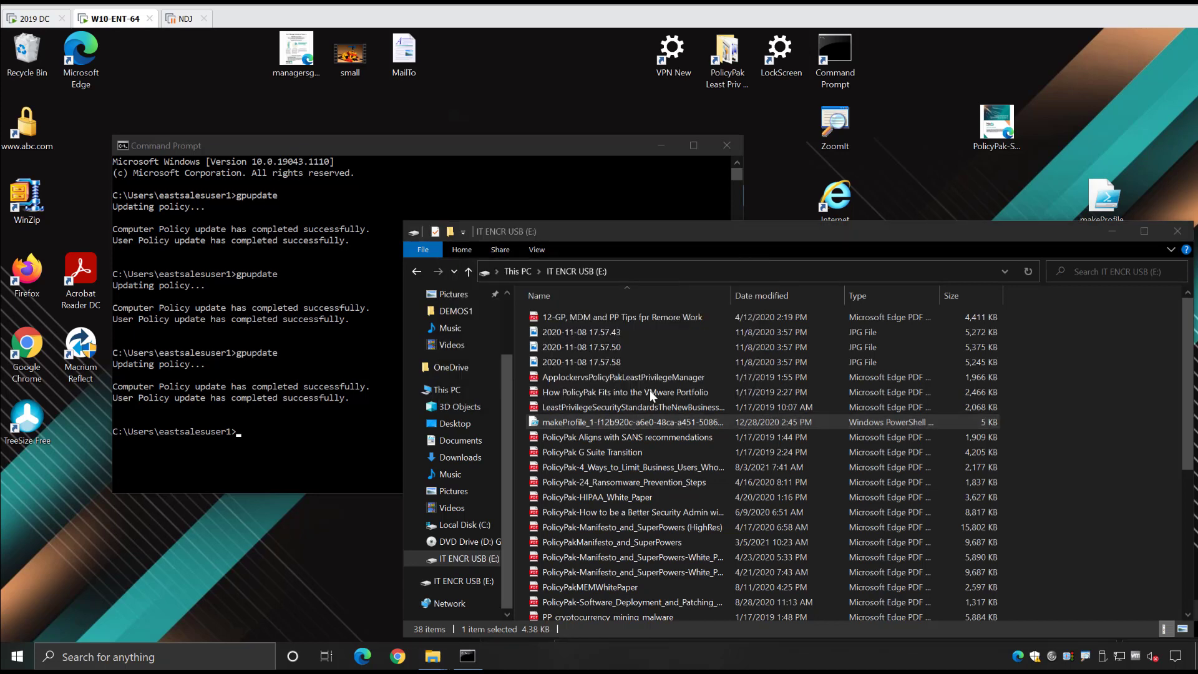